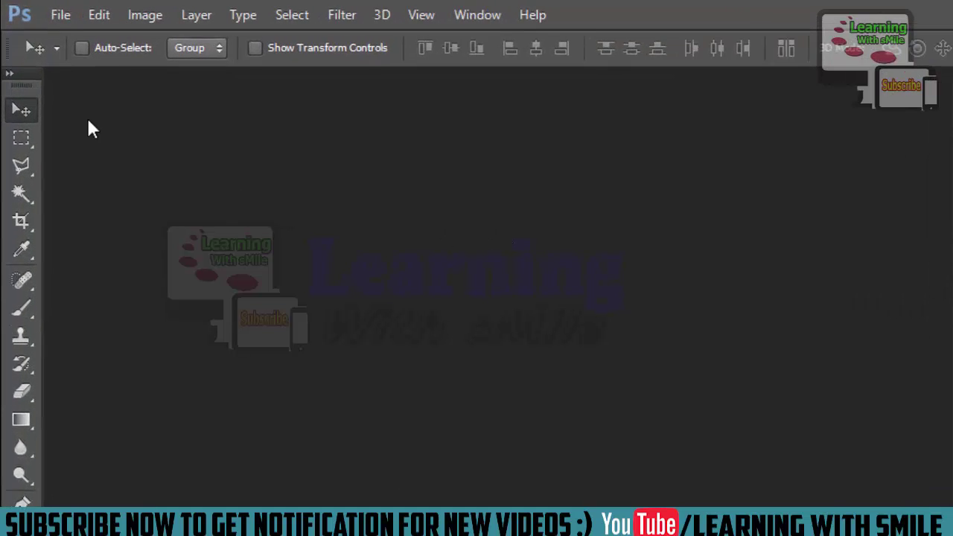
Create a new white 1920×1080, 300 ppi document
left_click(36, 11)
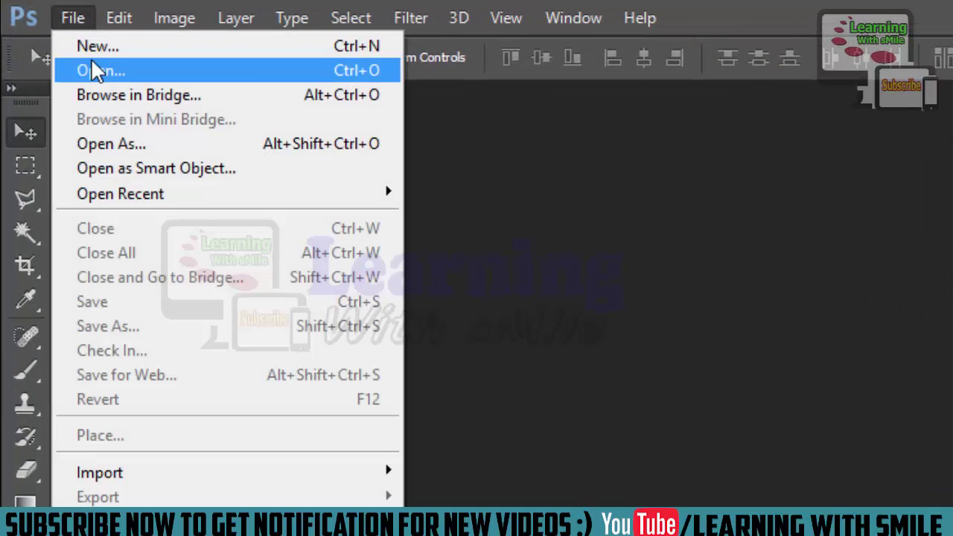
key("Escape")
key("ctrl+n")
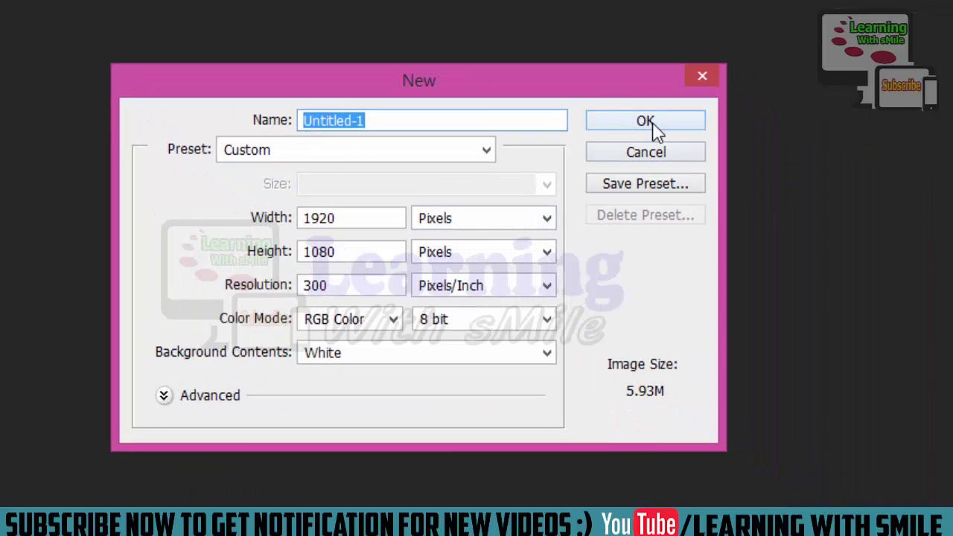
left_click(645, 122)
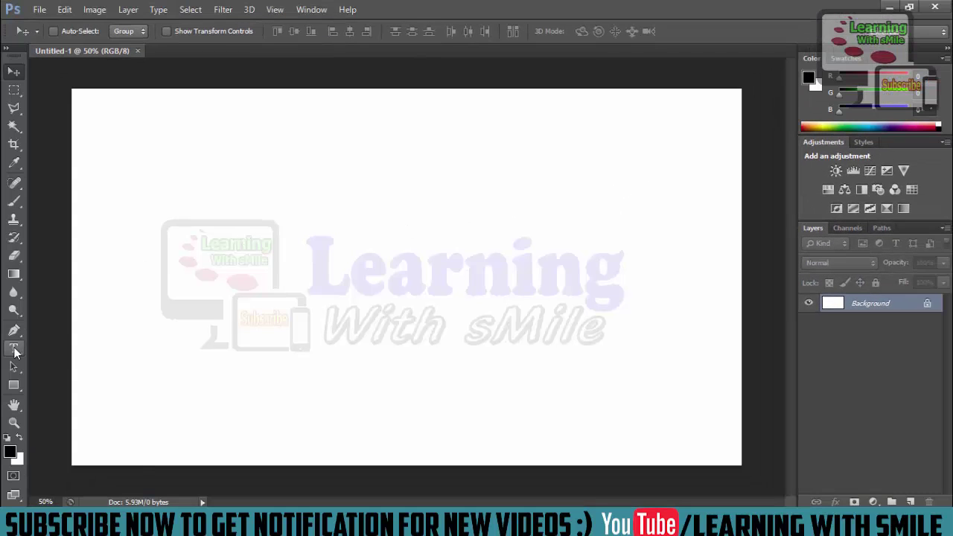
Type the person's full name in Cooper Black near the upper left, fixing the surname typos
left_click(14, 349)
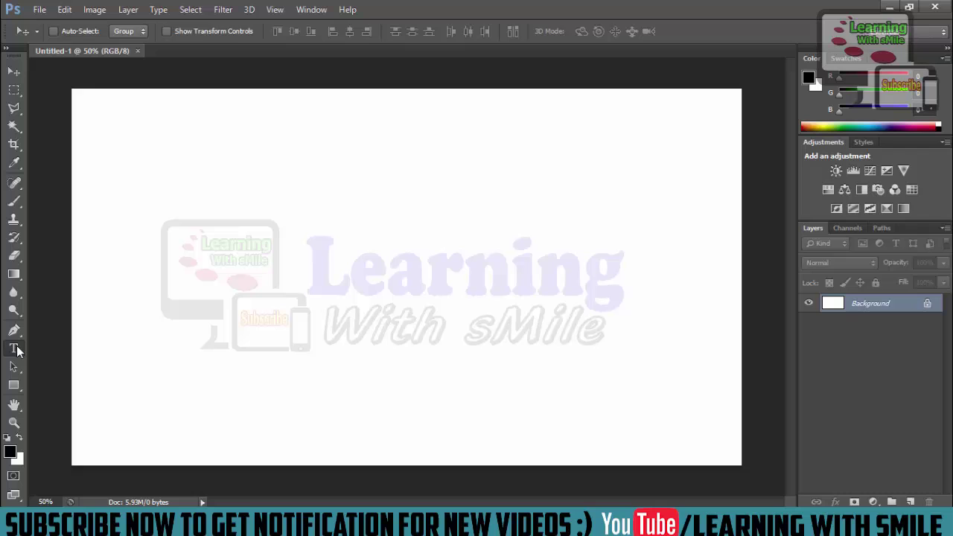
left_click(130, 222)
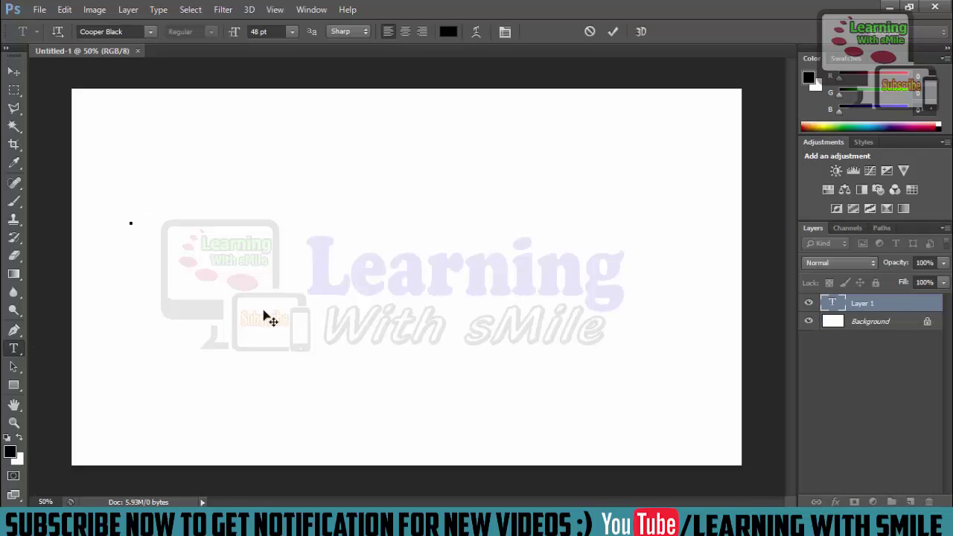
type("M.")
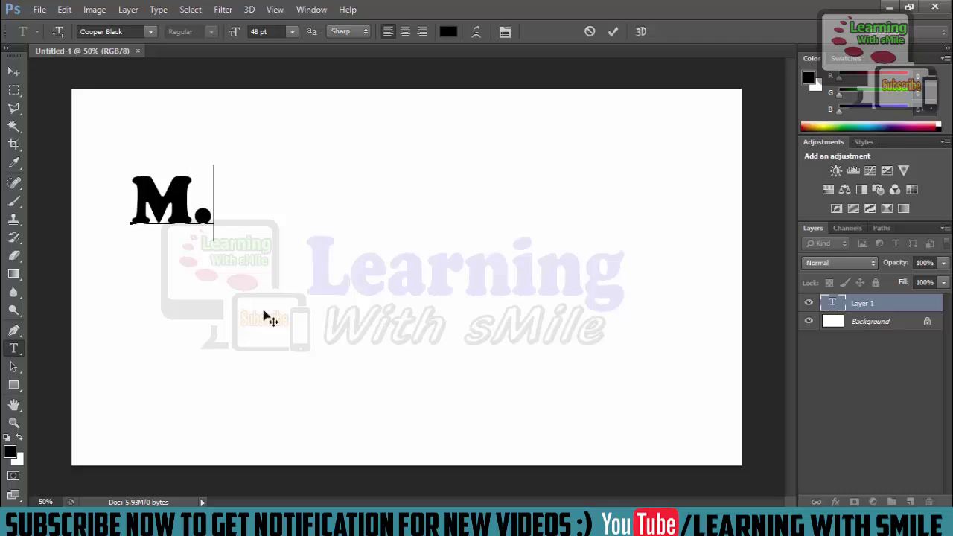
type("Adnna ")
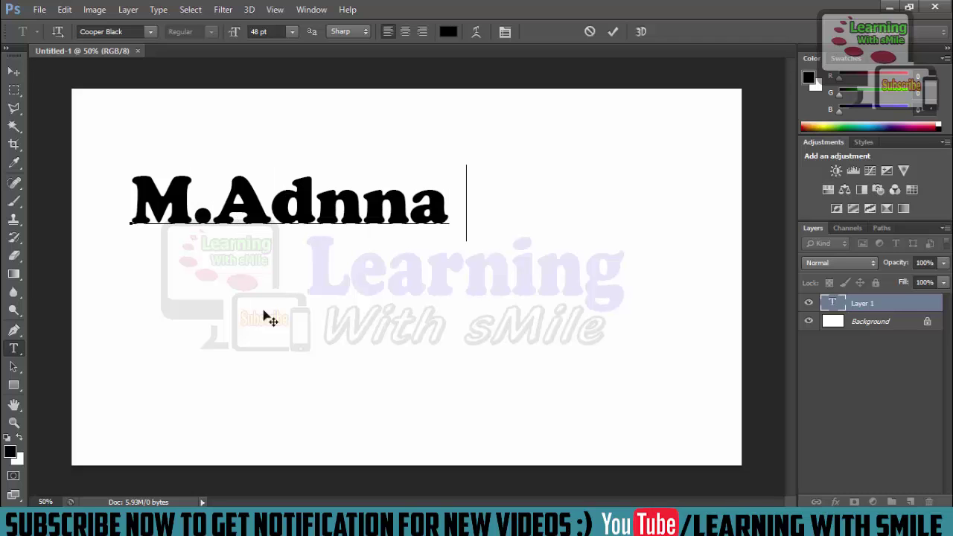
type("BAshi")
key("BackSpace")
key("BackSpace")
key("Left")
key("Left")
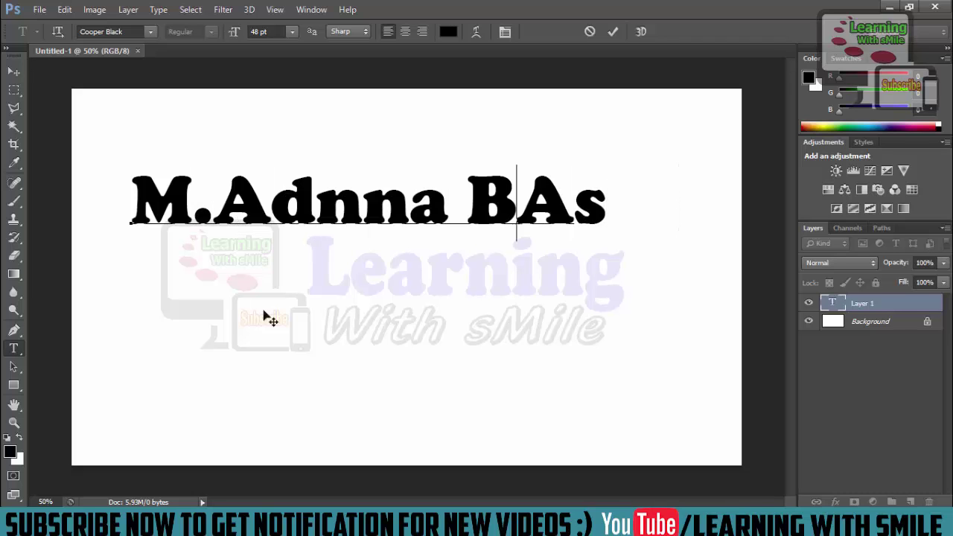
key("Delete")
key("Delete")
type("ashir")
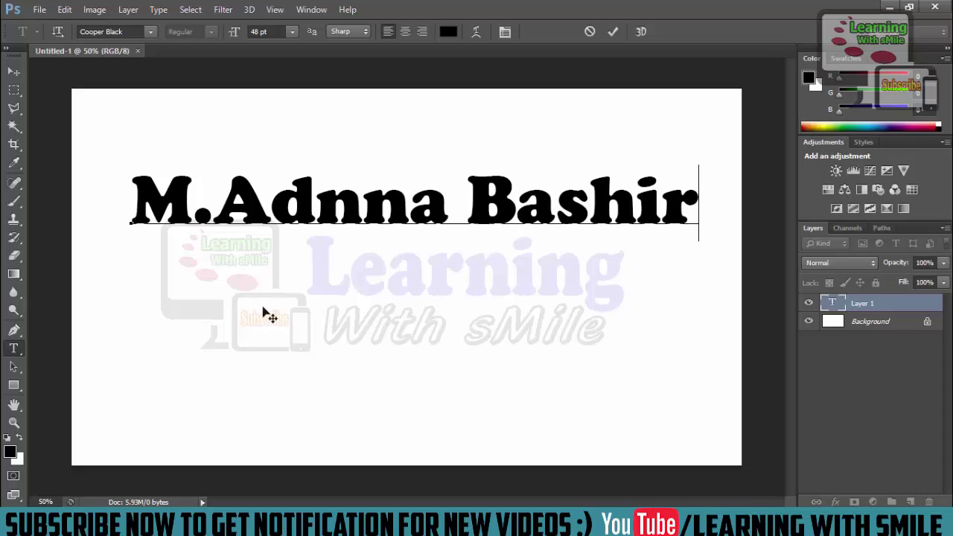
Correct the misspelled first name and commit the text layer
left_click(369, 211)
key("Left")
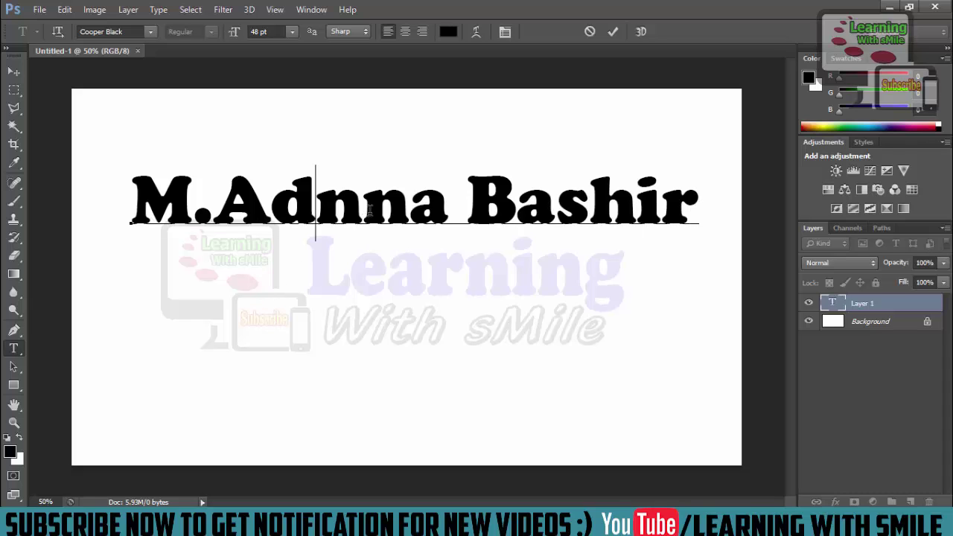
key("Delete")
key("Right")
key("Right")
type("n")
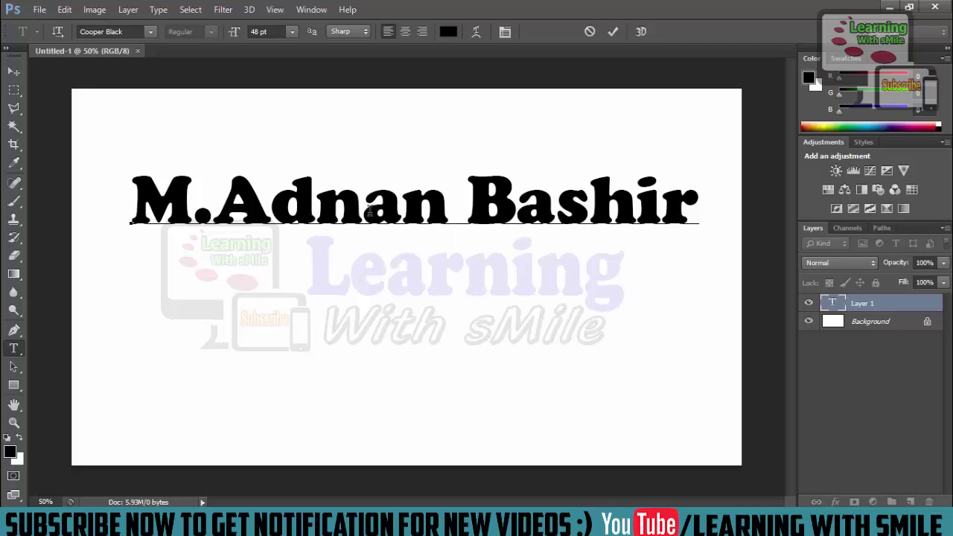
left_click(13, 72)
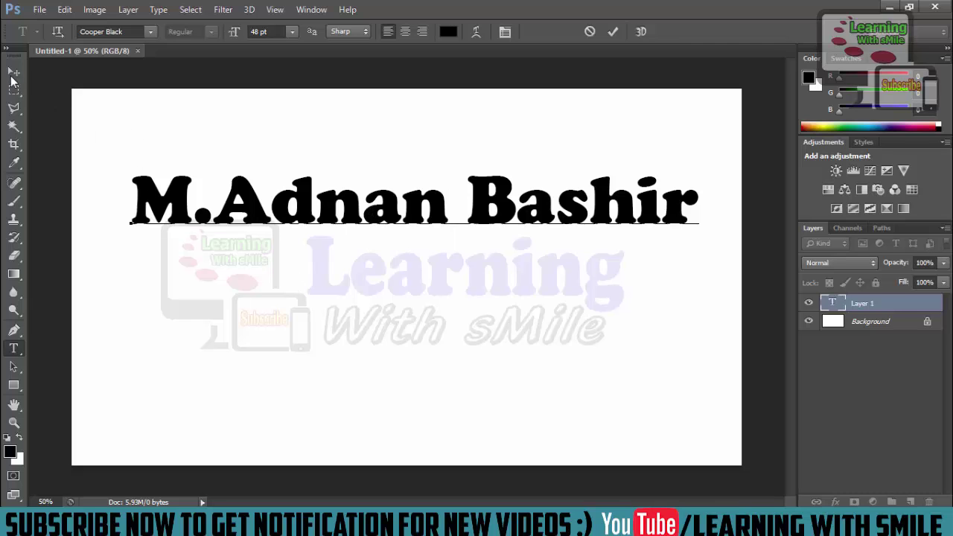
Open vlcsnap-error509.png from This PC > Downloads as a new document
left_click(40, 9)
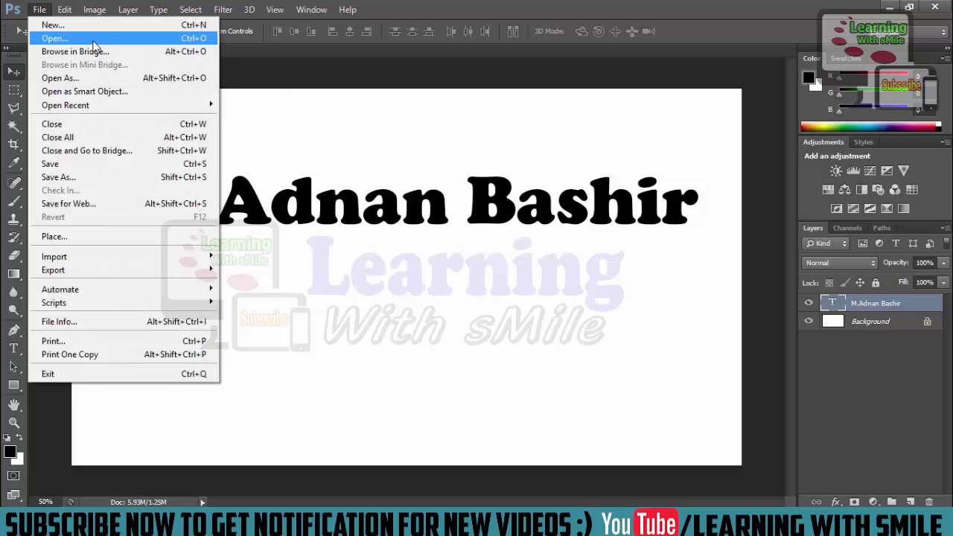
left_click(92, 40)
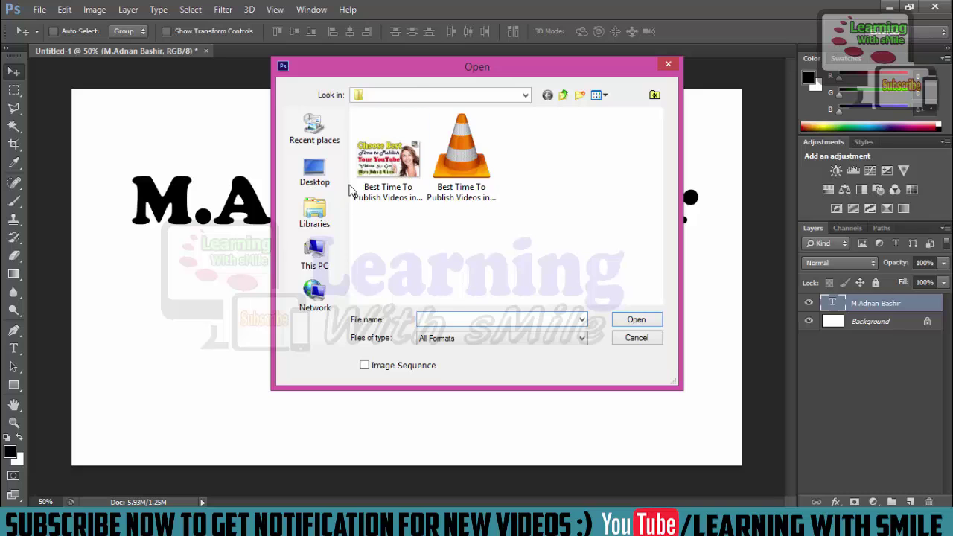
left_click(321, 178)
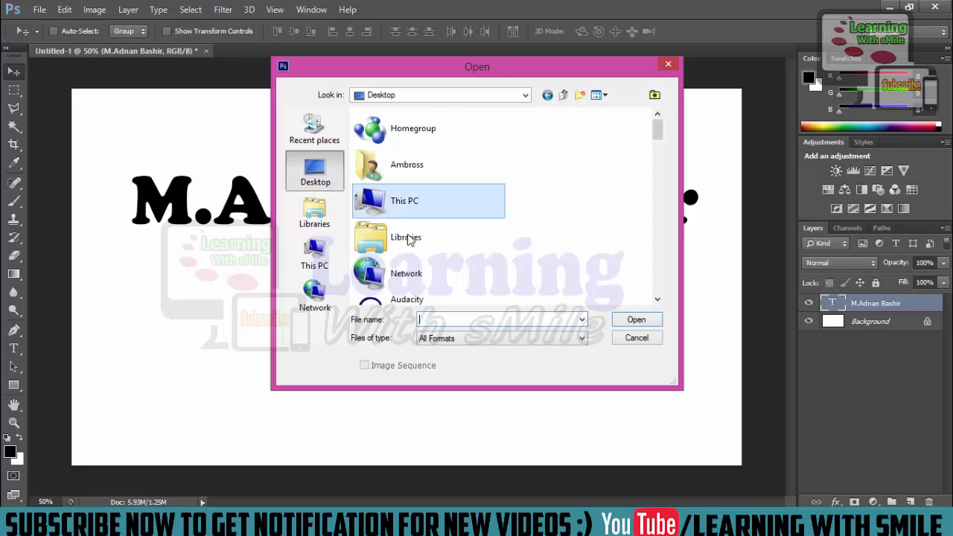
left_click(319, 216)
left_click(316, 252)
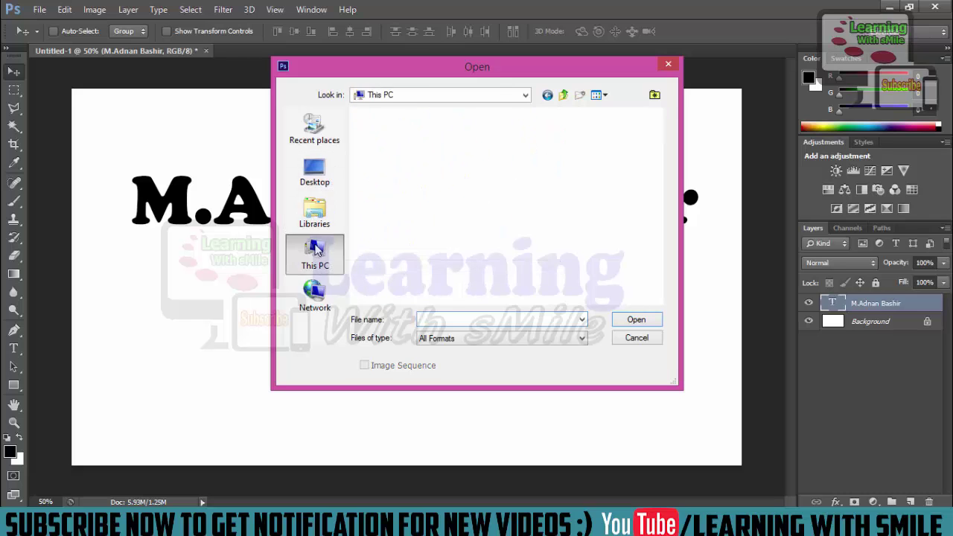
double_click(397, 216)
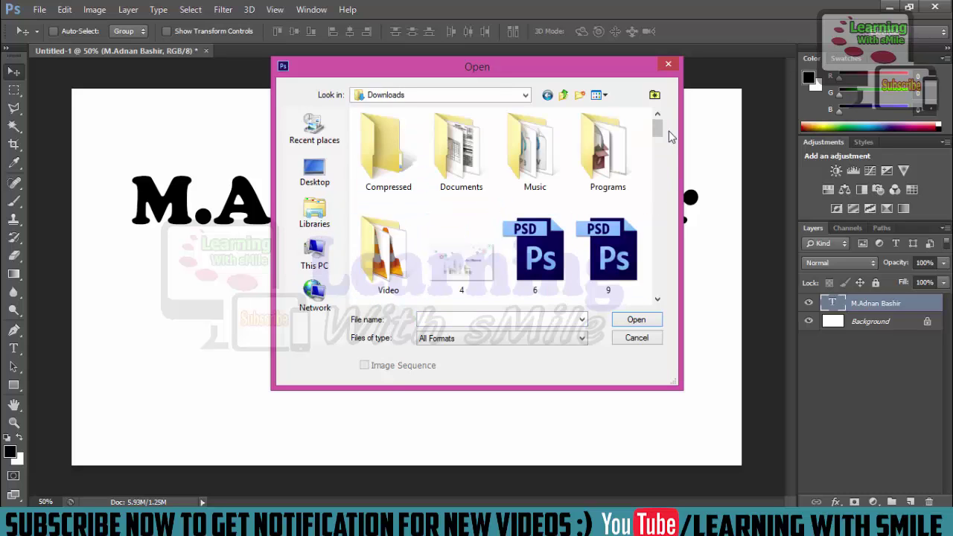
left_click_drag(659, 134, 672, 246)
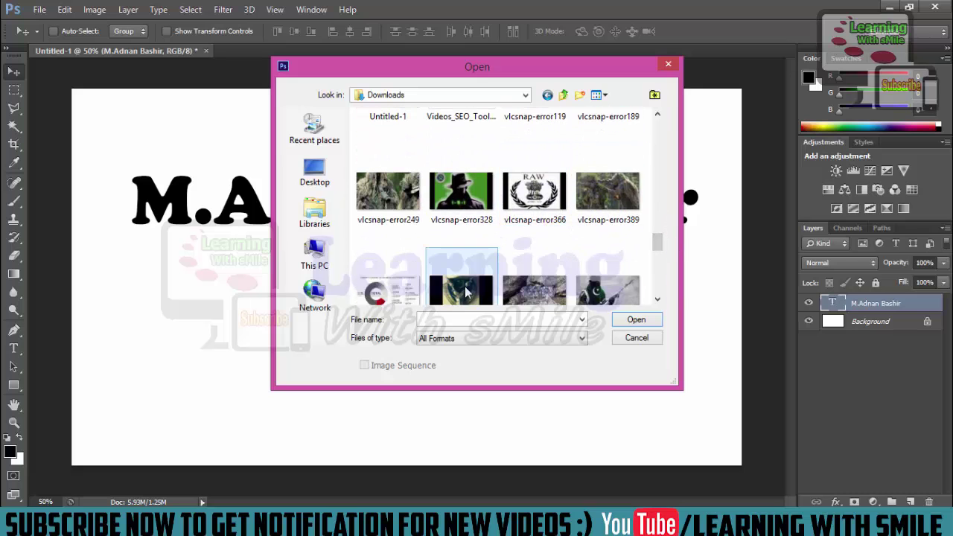
left_click(467, 289)
scroll(467, 291, "down", 2)
scroll(467, 291, "up", 2)
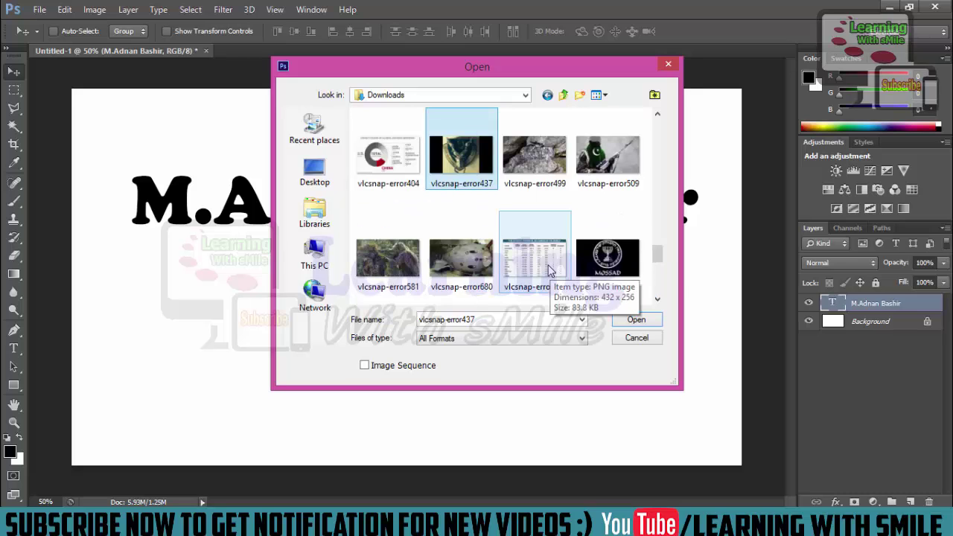
double_click(615, 174)
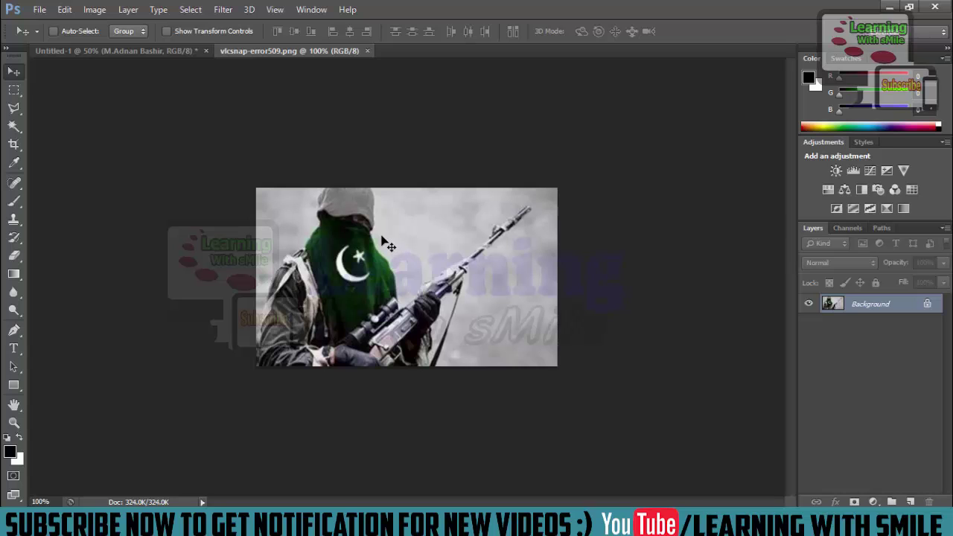
Define the soldier image as a pattern named sMile
left_click(70, 16)
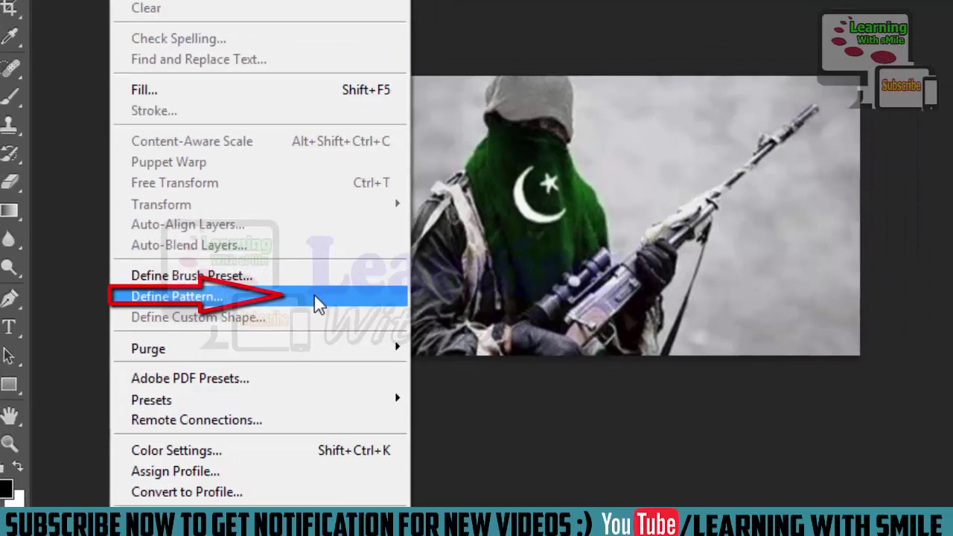
left_click(348, 287)
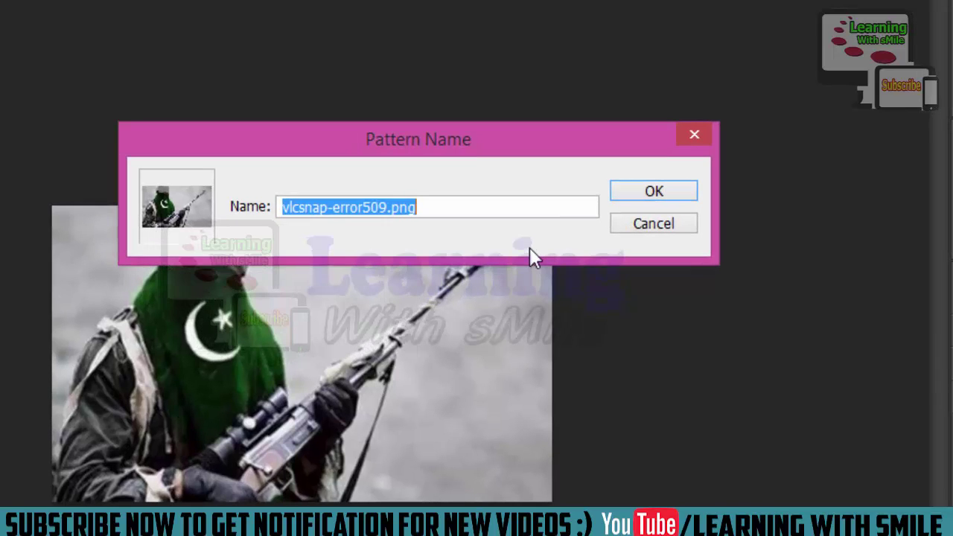
type("s")
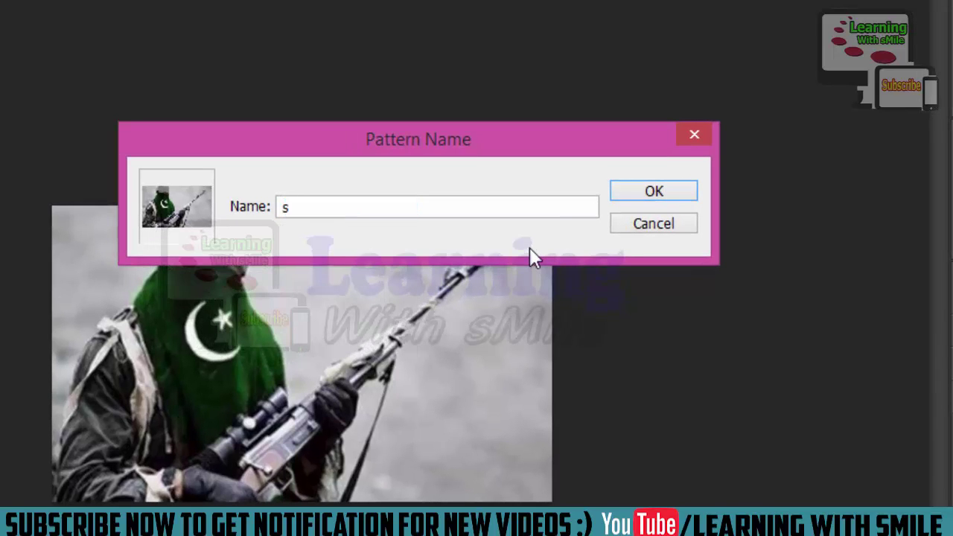
type("Mile")
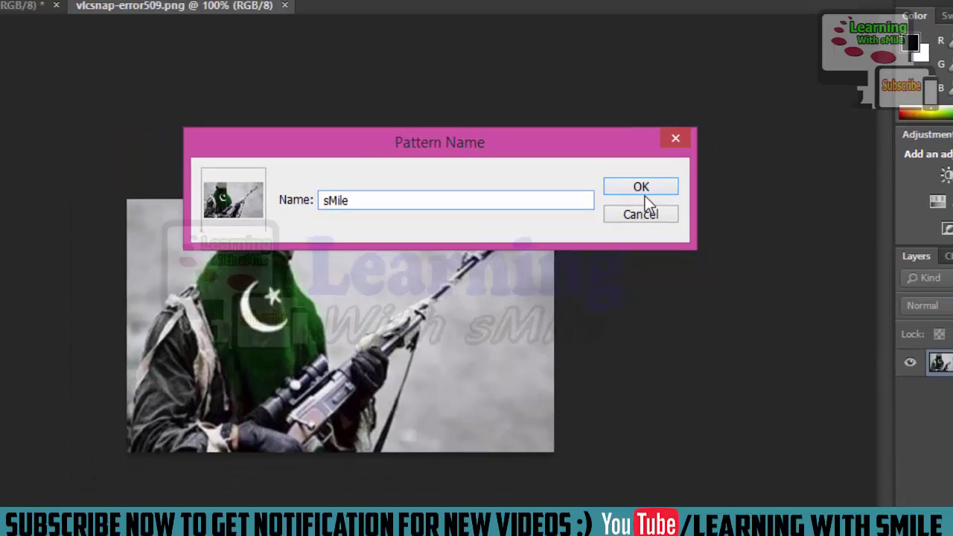
left_click(645, 191)
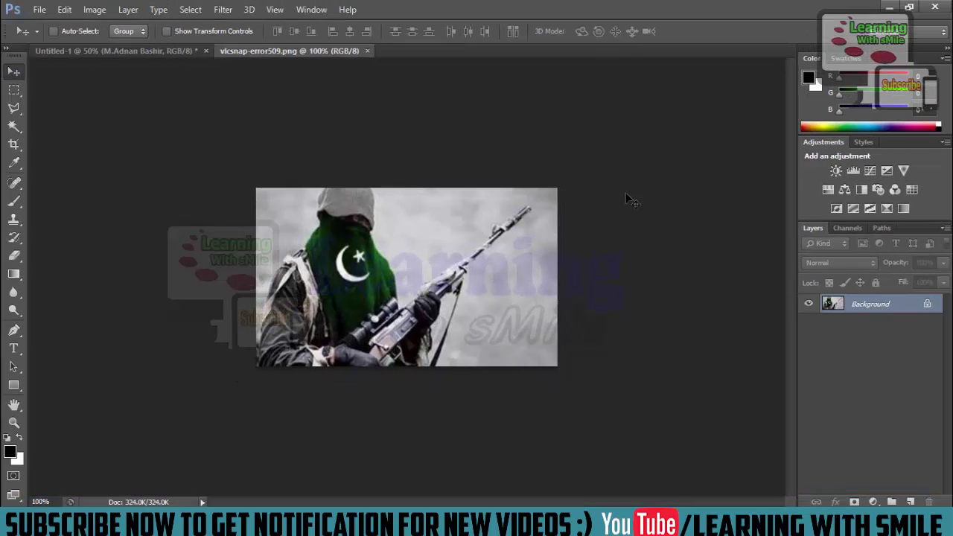
Return to the text document and open Blending Options for the full-name text layer
left_click(134, 49)
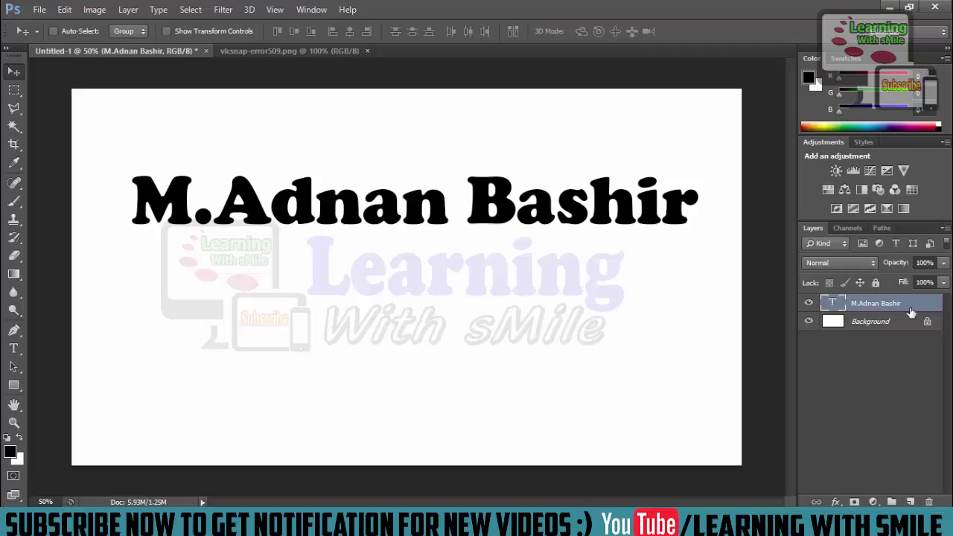
double_click(912, 311)
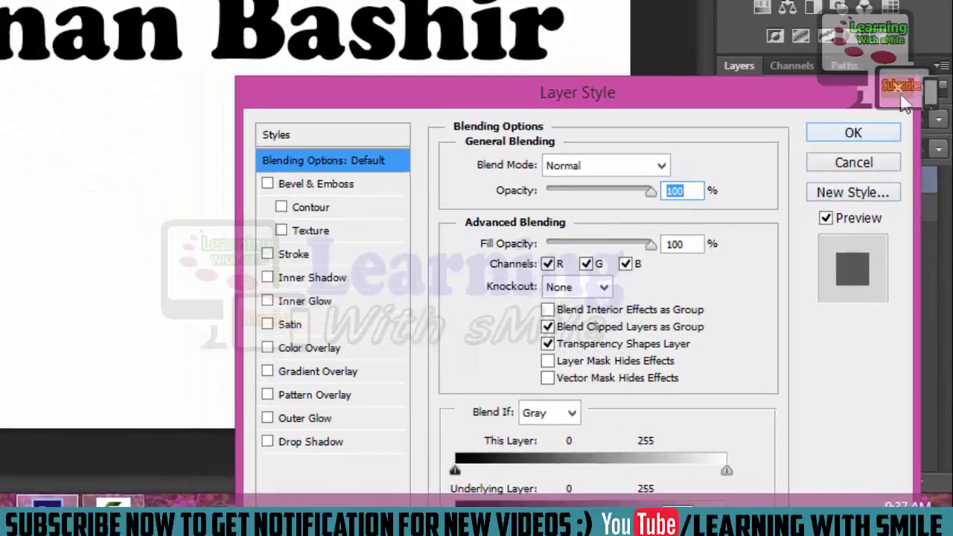
left_click(853, 133)
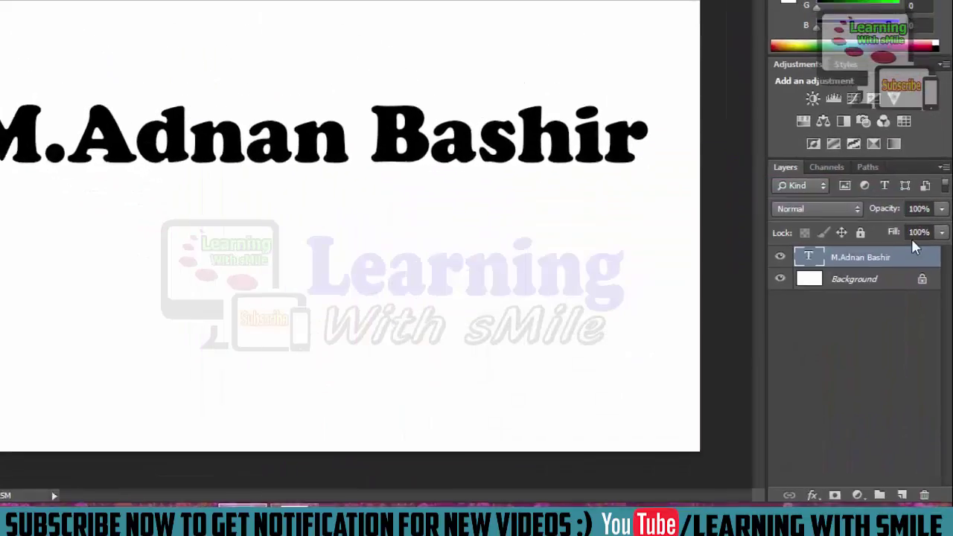
right_click(864, 436)
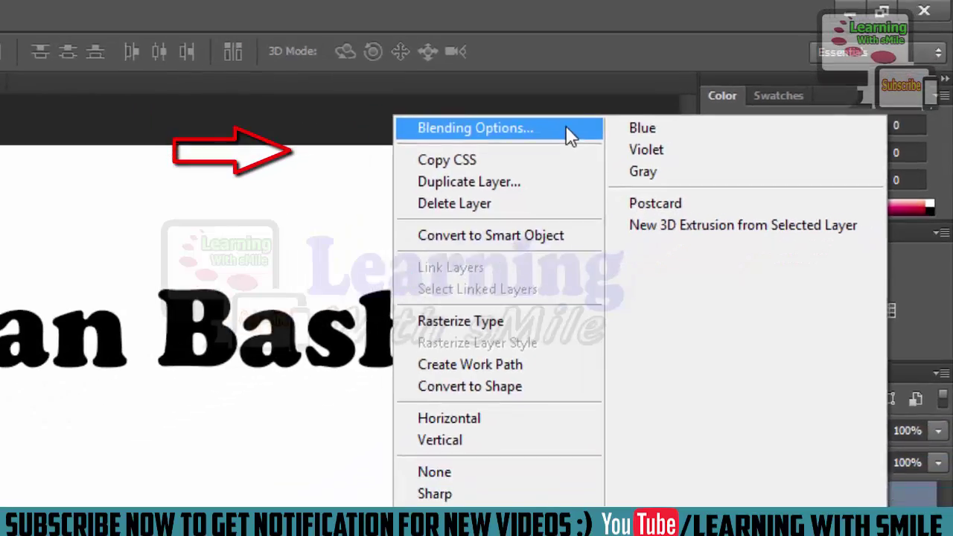
left_click(680, 95)
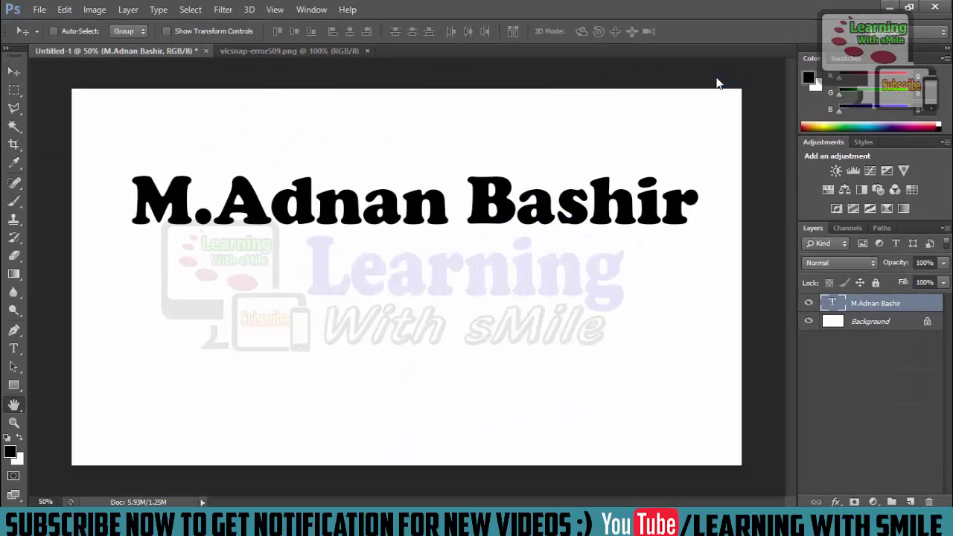
left_click_drag(739, 259, 740, 112)
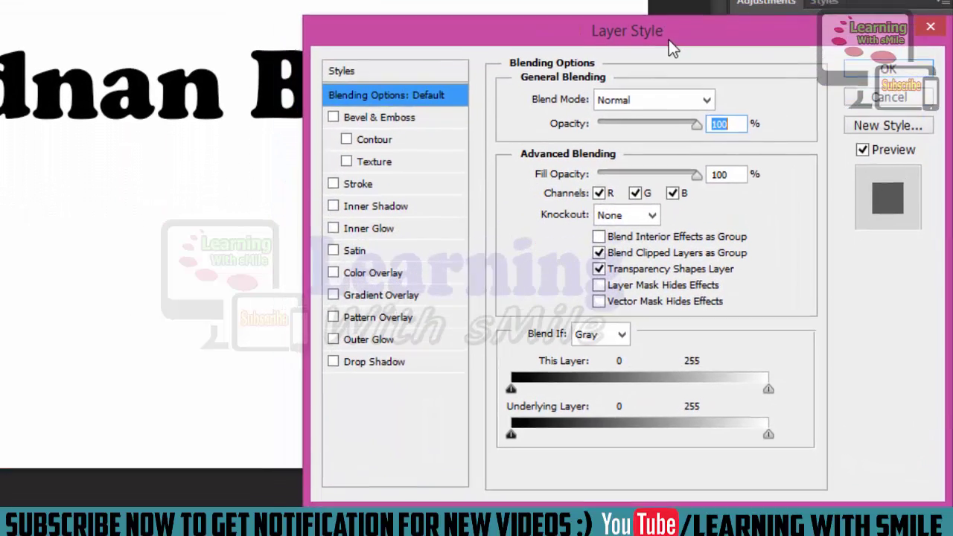
Apply a Pattern Overlay of the green flag pattern at a reduced scale to the name text
left_click(406, 311)
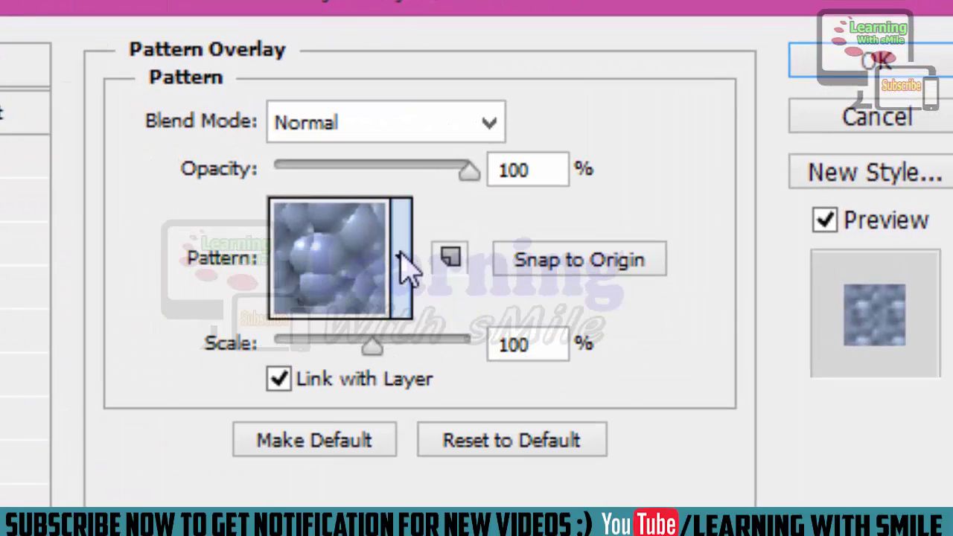
left_click(402, 263)
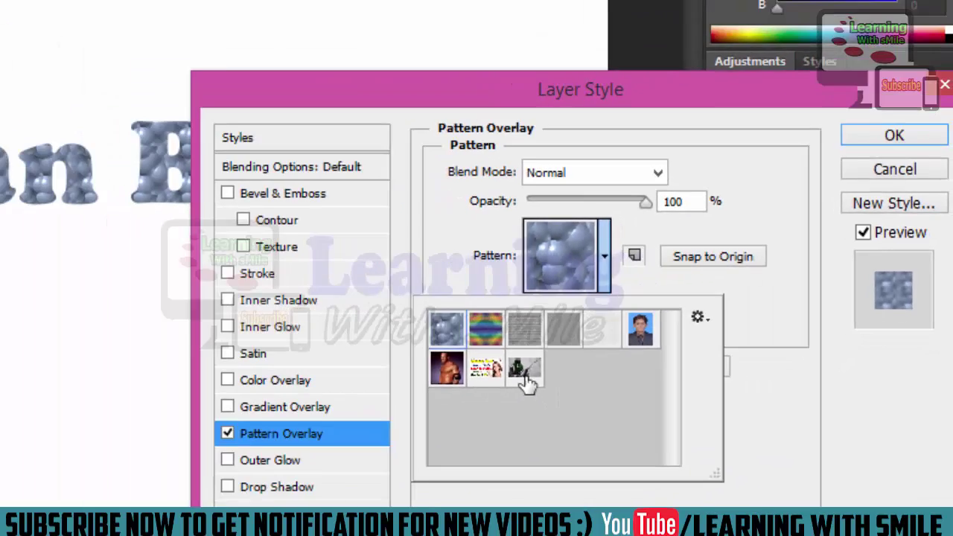
left_click(314, 434)
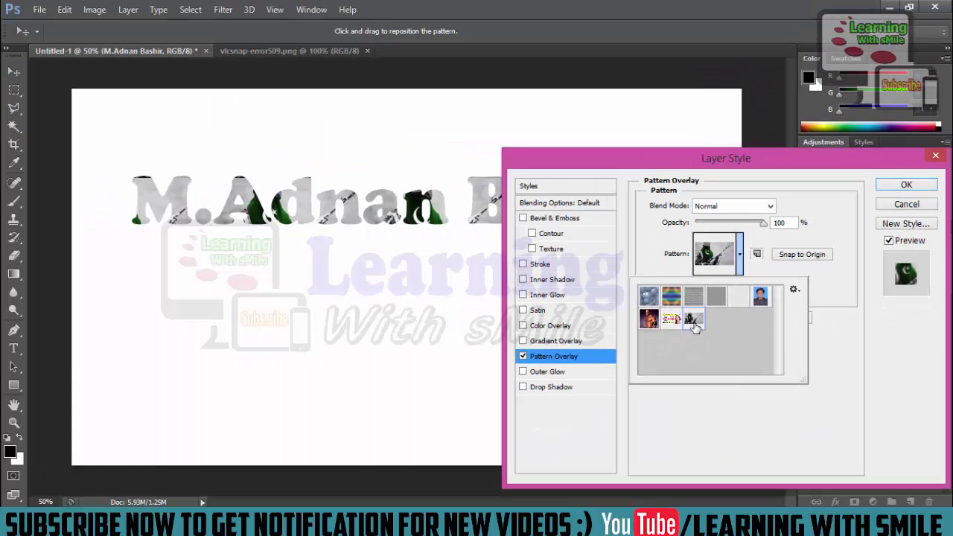
left_click(671, 320)
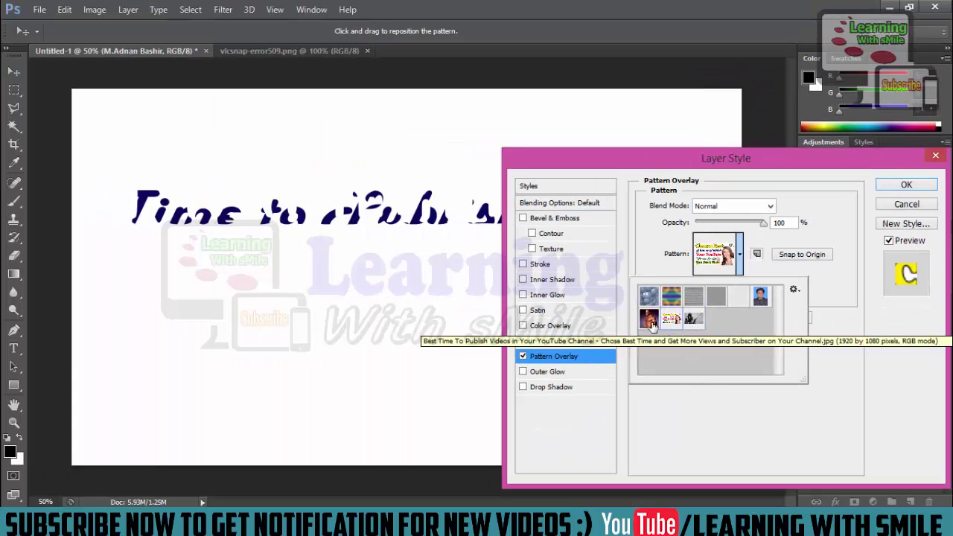
left_click(649, 320)
mouse_move(697, 329)
left_mouse_down()
mouse_move(748, 306)
mouse_move(765, 313)
left_mouse_up()
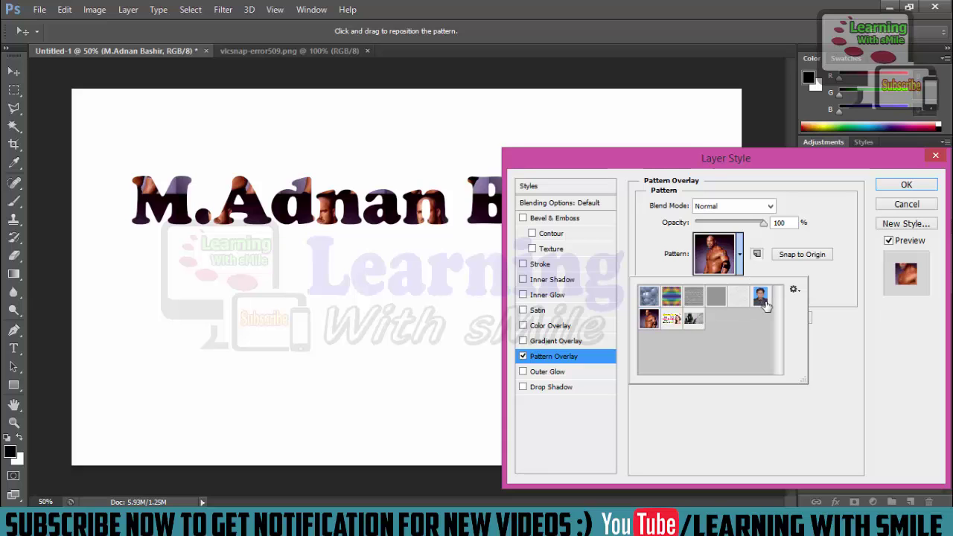
left_click(762, 302)
left_click(695, 319)
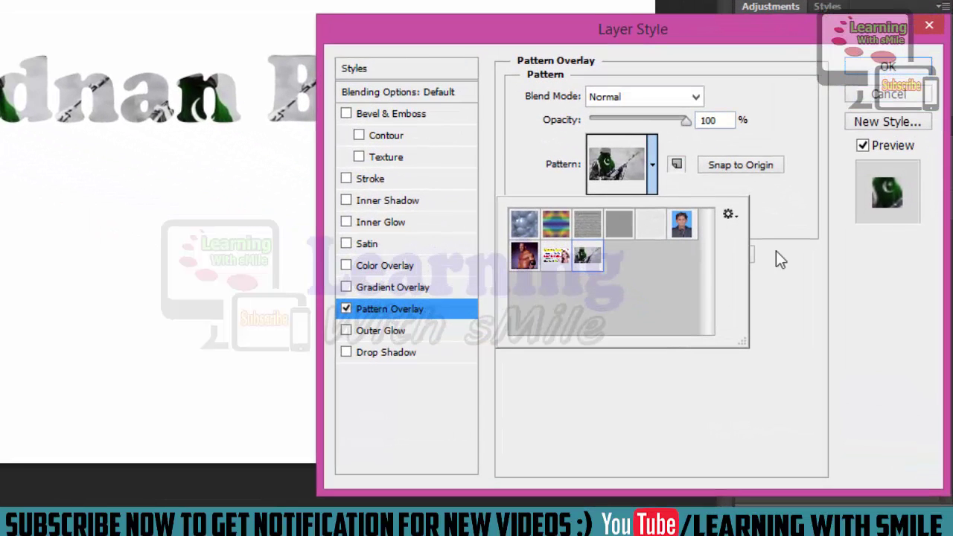
left_click(776, 251)
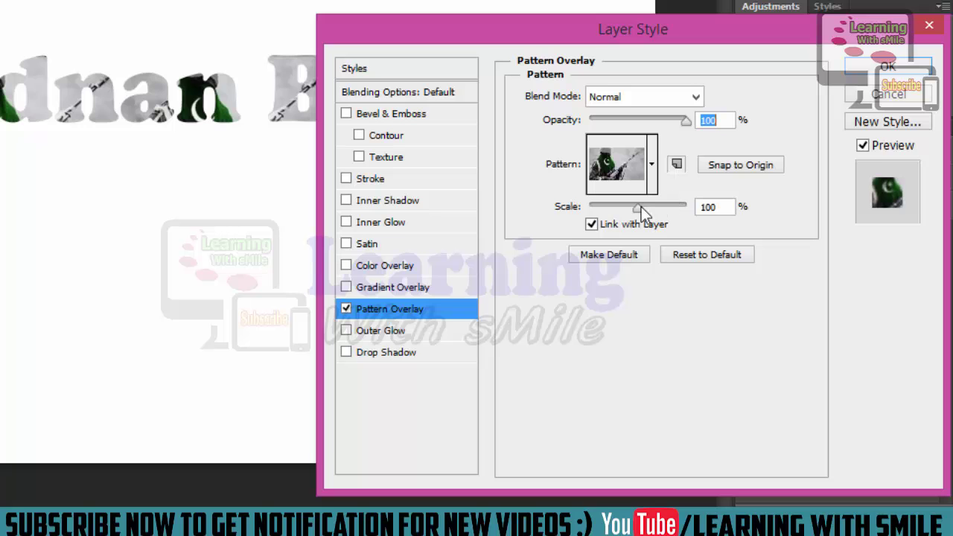
mouse_move(638, 206)
left_mouse_down()
mouse_move(579, 213)
mouse_move(703, 216)
mouse_move(730, 298)
left_mouse_up()
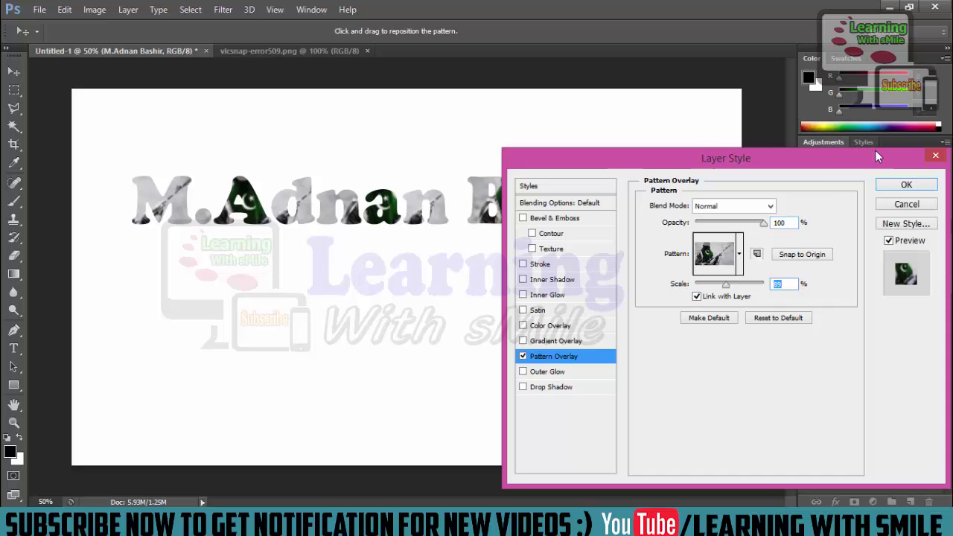
left_click(906, 186)
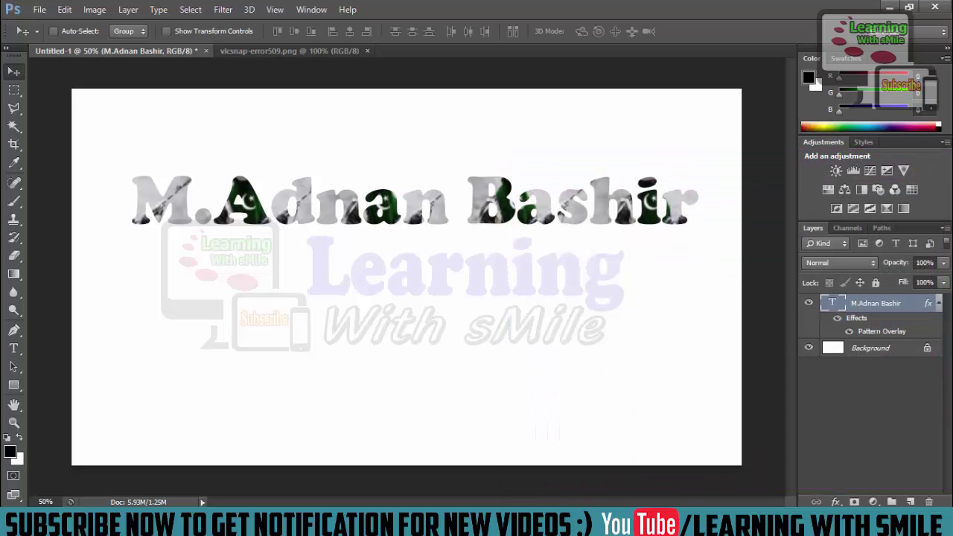
Add a 3 px black outside Stroke to the name text
double_click(911, 305)
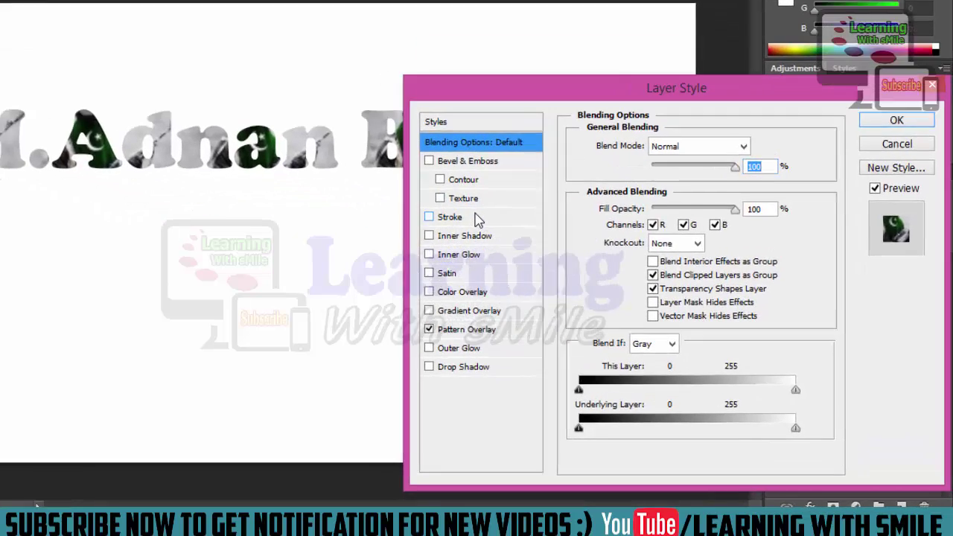
left_click(477, 218)
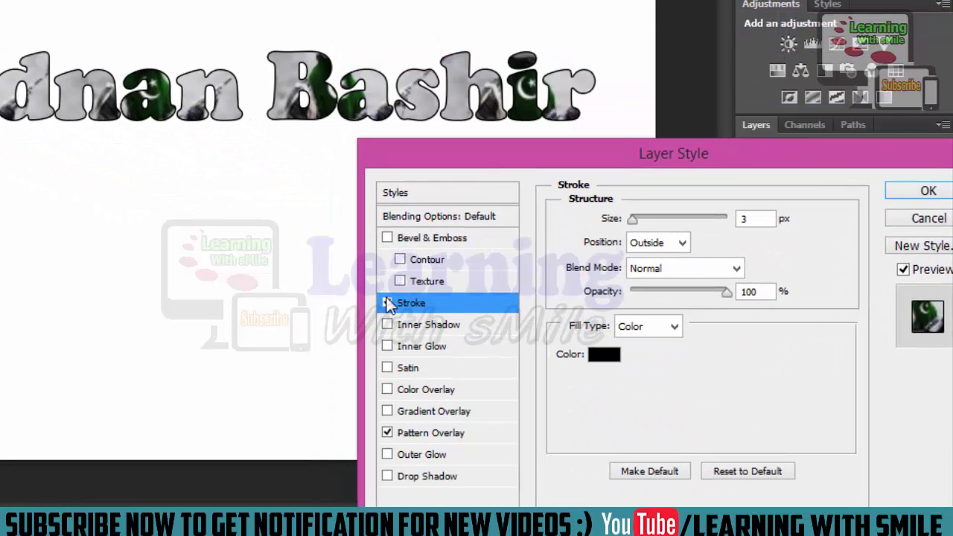
left_click(387, 302)
left_click(387, 302)
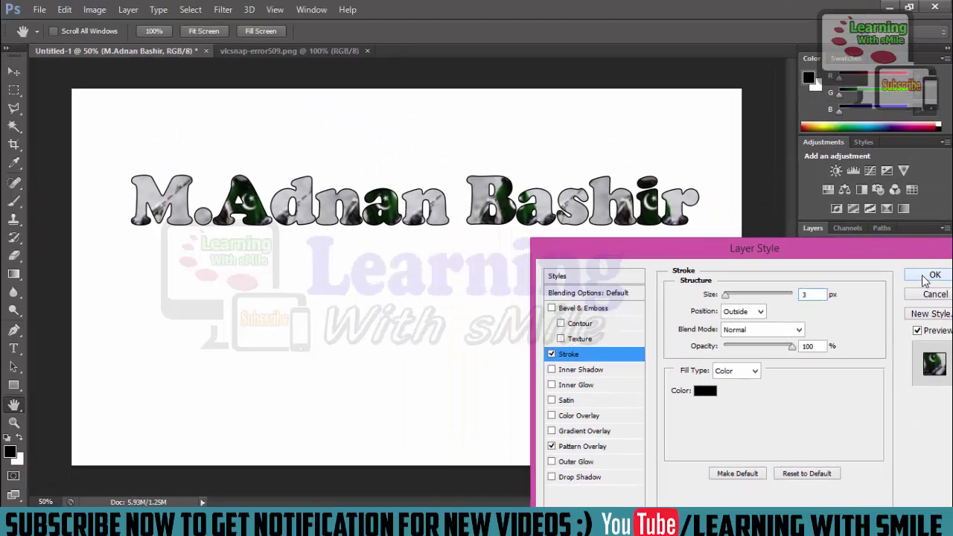
left_click(918, 244)
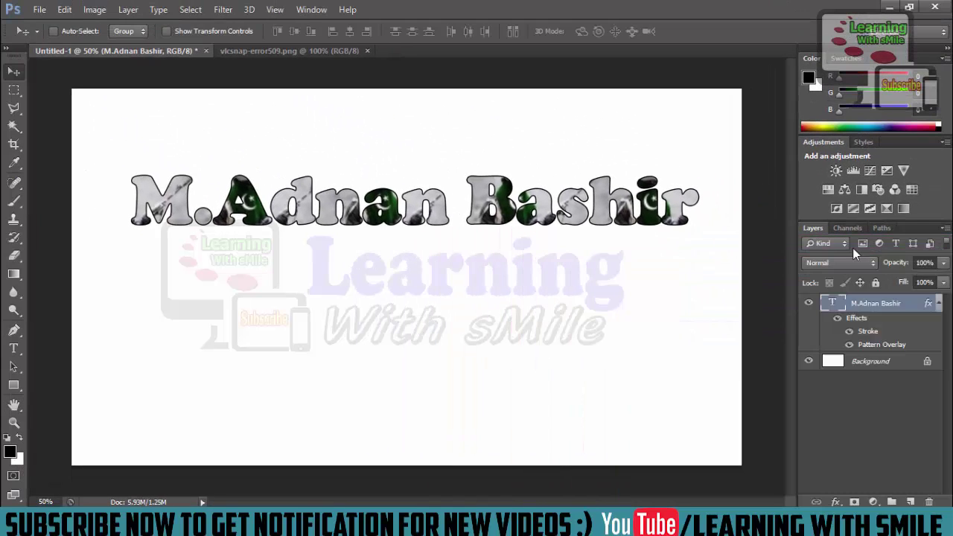
Close vlcsnap-error509.png and open images.png from the Downloads folder
left_click(346, 52)
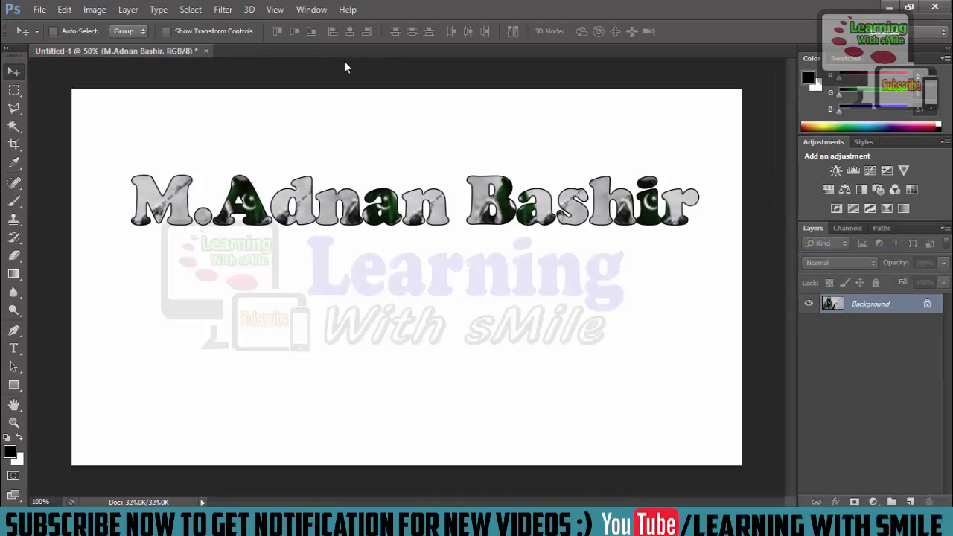
left_click(40, 9)
left_click(52, 38)
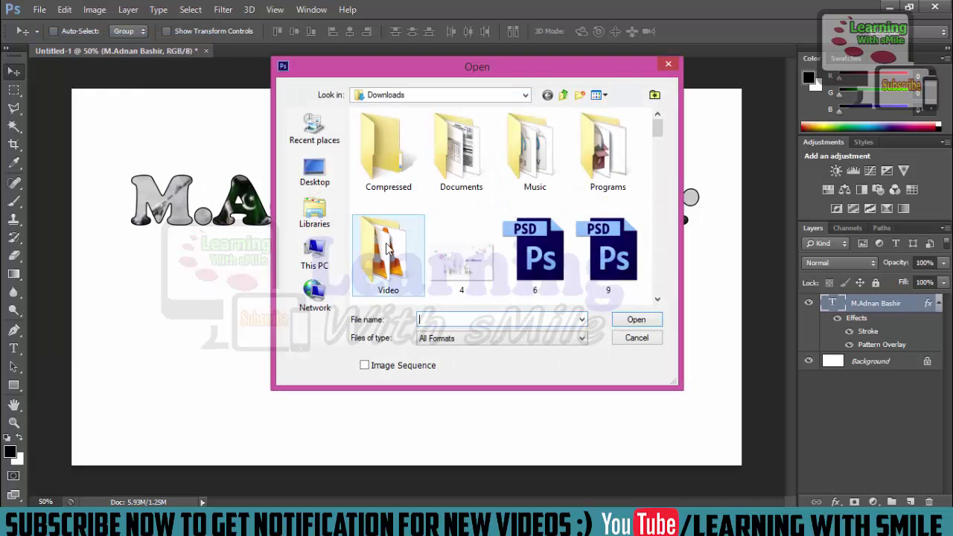
left_click(431, 257)
scroll(431, 257, "down", 5)
scroll(440, 257, "down", 5)
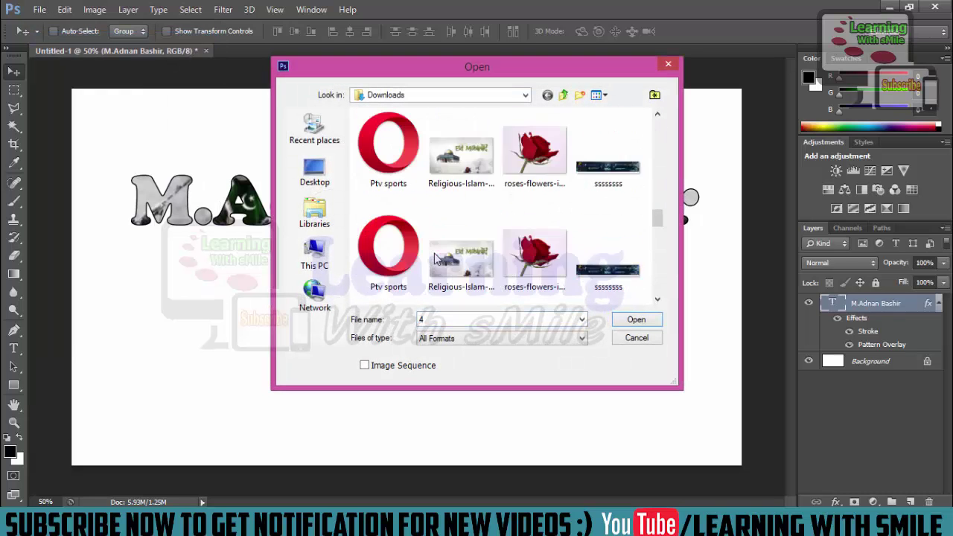
scroll(447, 256, "down", 5)
scroll(454, 255, "down", 5)
scroll(477, 254, "up", 3)
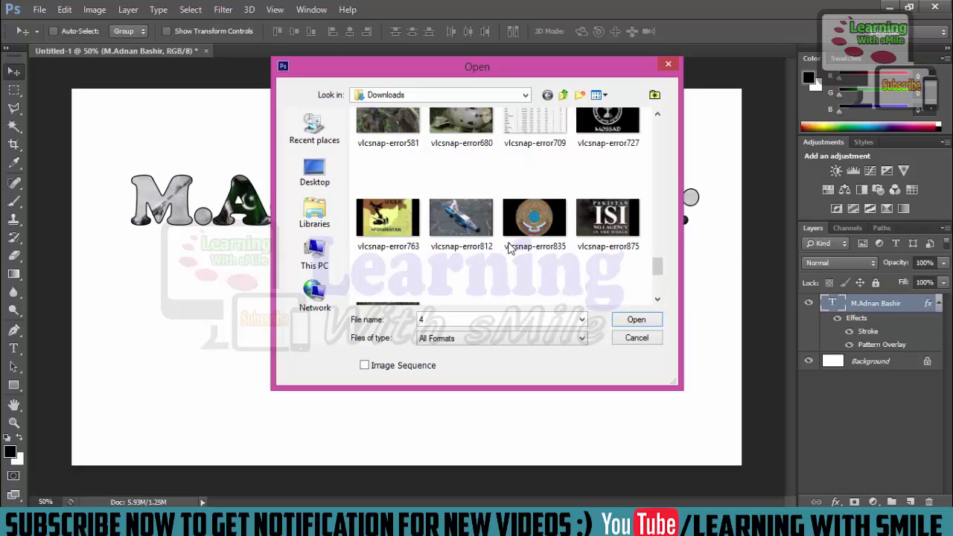
scroll(499, 250, "up", 2)
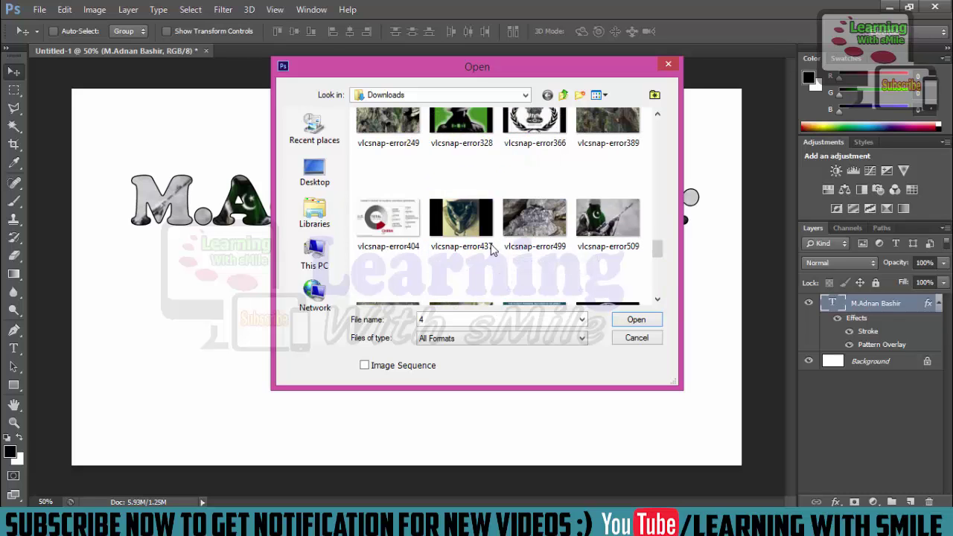
scroll(492, 250, "up", 1)
scroll(492, 250, "up", 2)
scroll(491, 249, "up", 3)
scroll(491, 251, "down", 1)
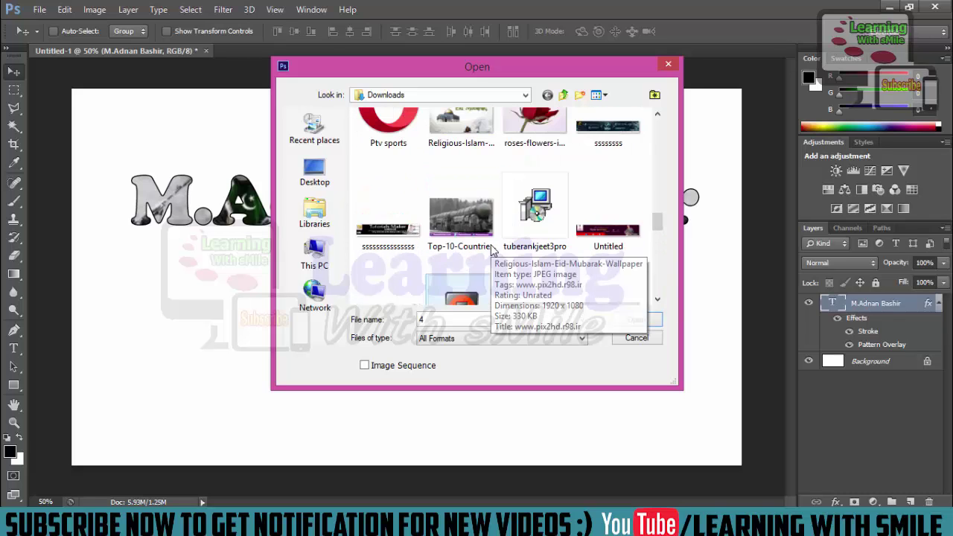
scroll(492, 251, "down", 1)
scroll(492, 251, "up", 1)
scroll(492, 251, "up", 1)
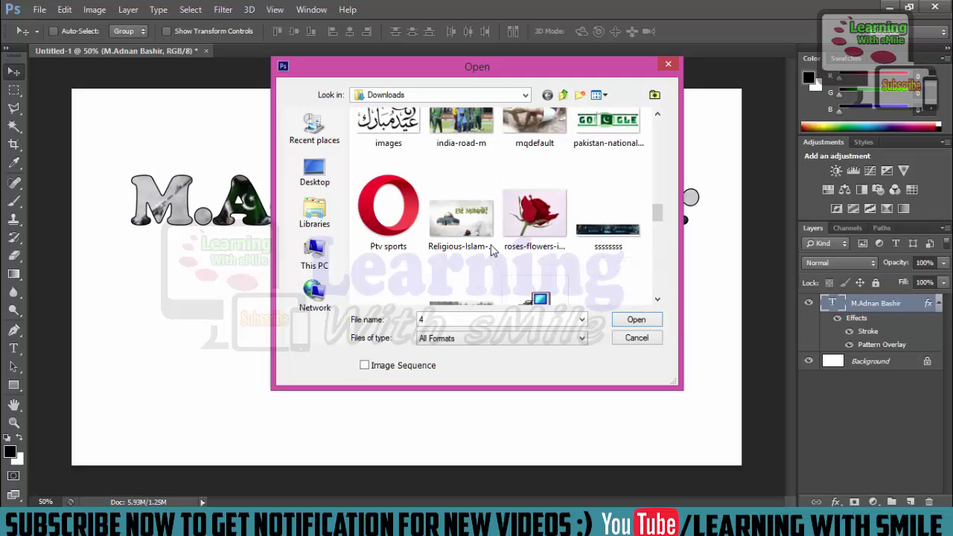
double_click(398, 125)
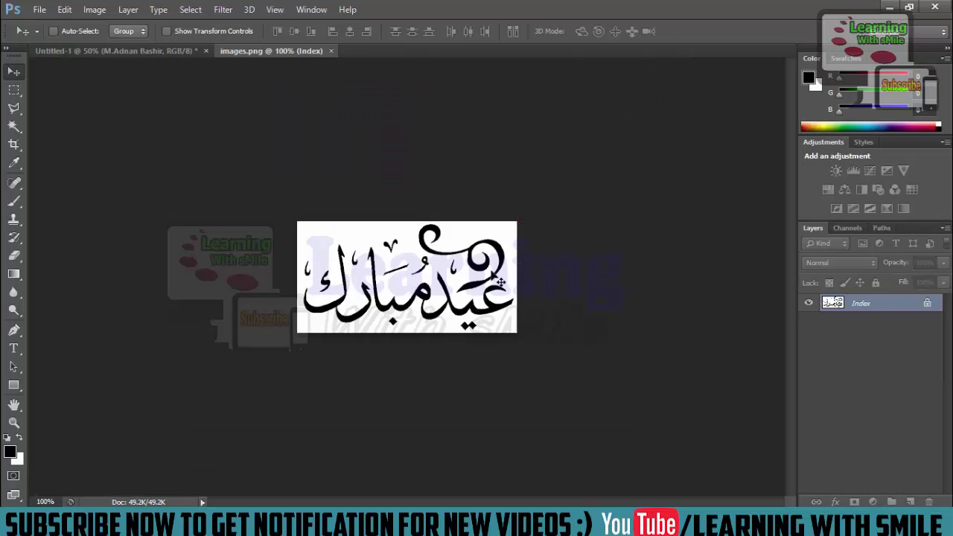
Add a black 'Name' text layer below the full name in the design
left_click(175, 51)
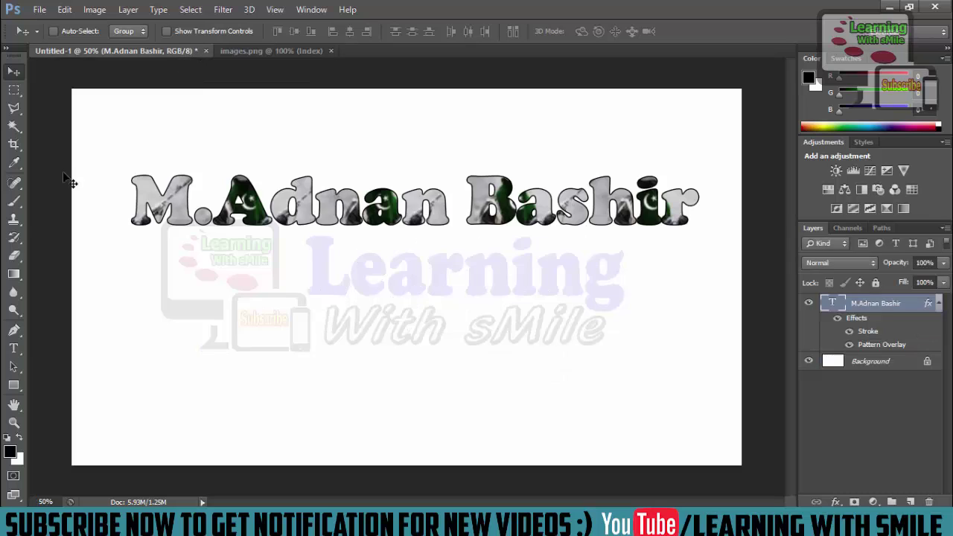
left_click(13, 348)
left_click(167, 350)
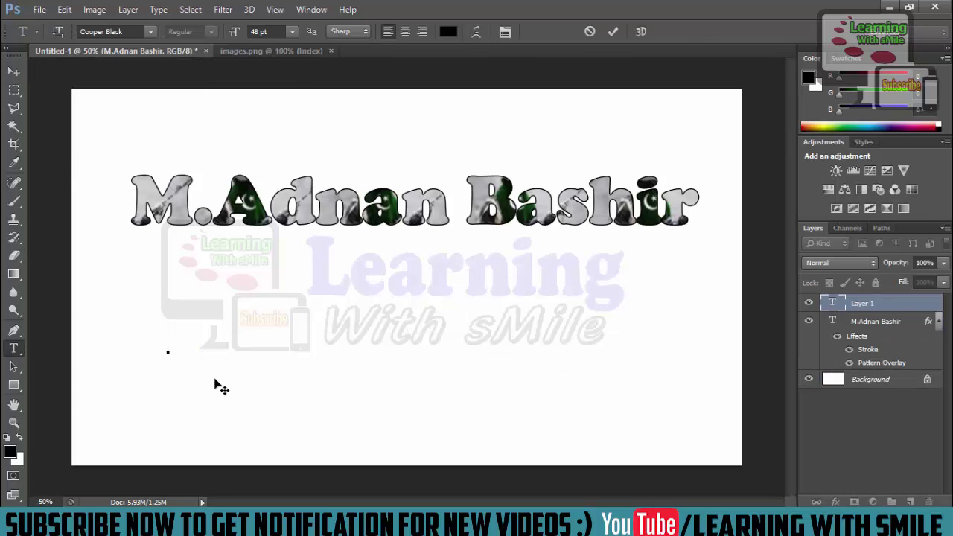
type("N")
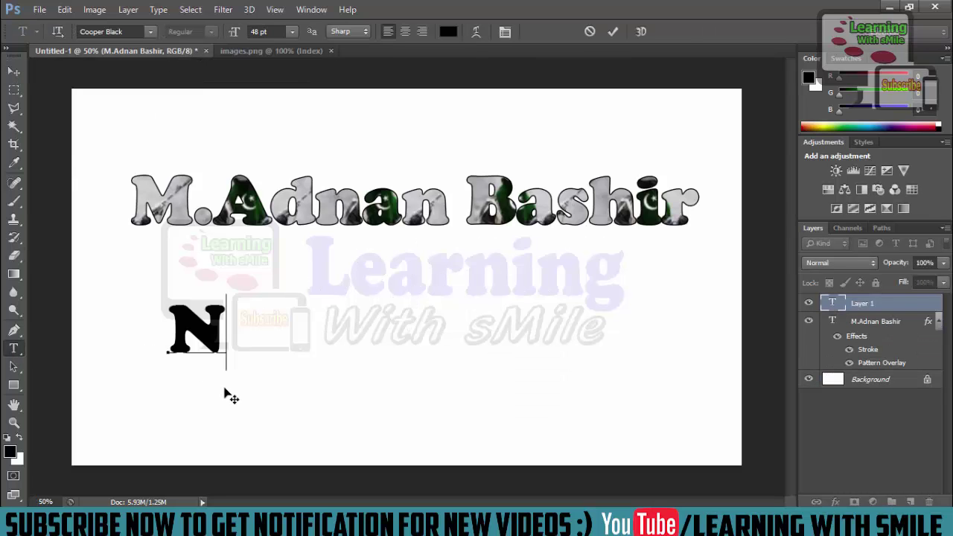
type("ame")
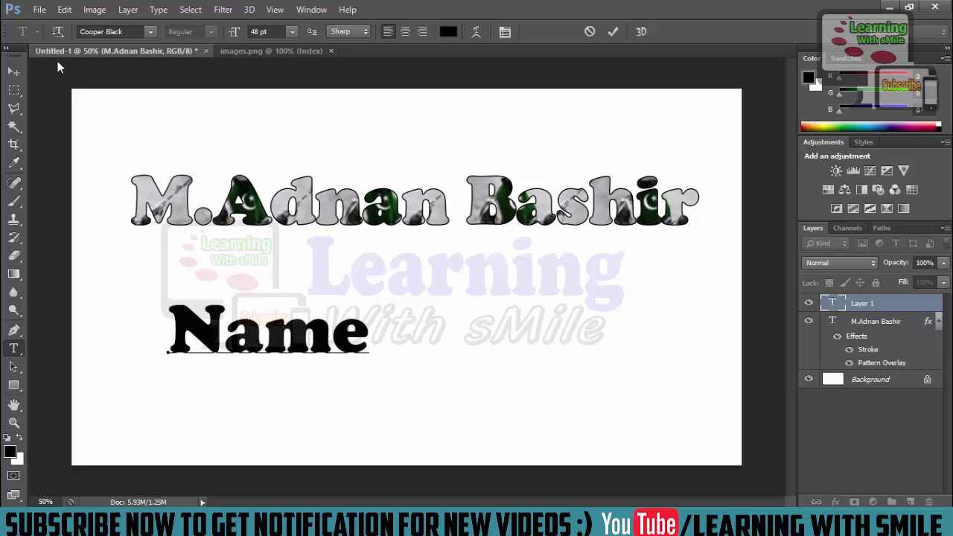
left_click(13, 71)
Enlarge 'Name' to roughly 273% width so it spans the canvas, and reposition it
left_click_drag(216, 359, 192, 309)
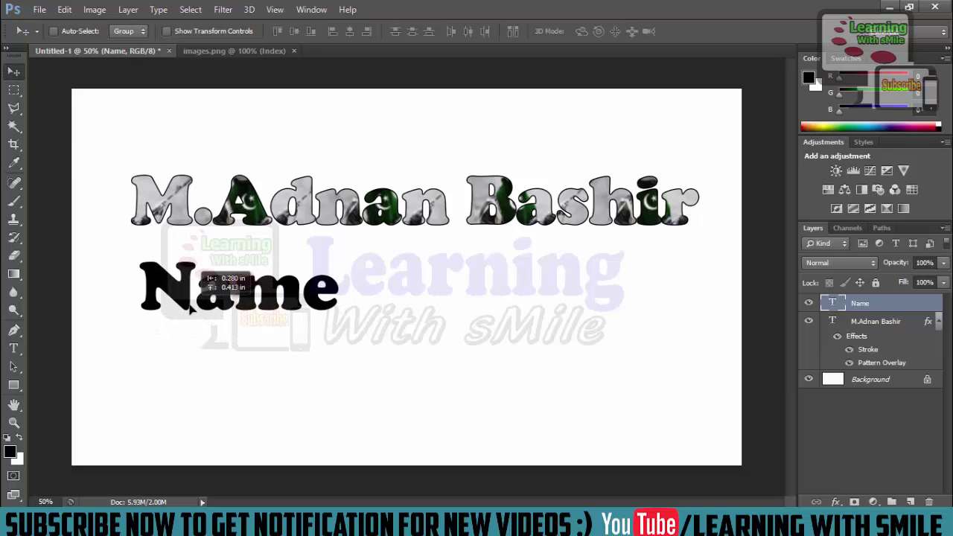
key("ctrl+t")
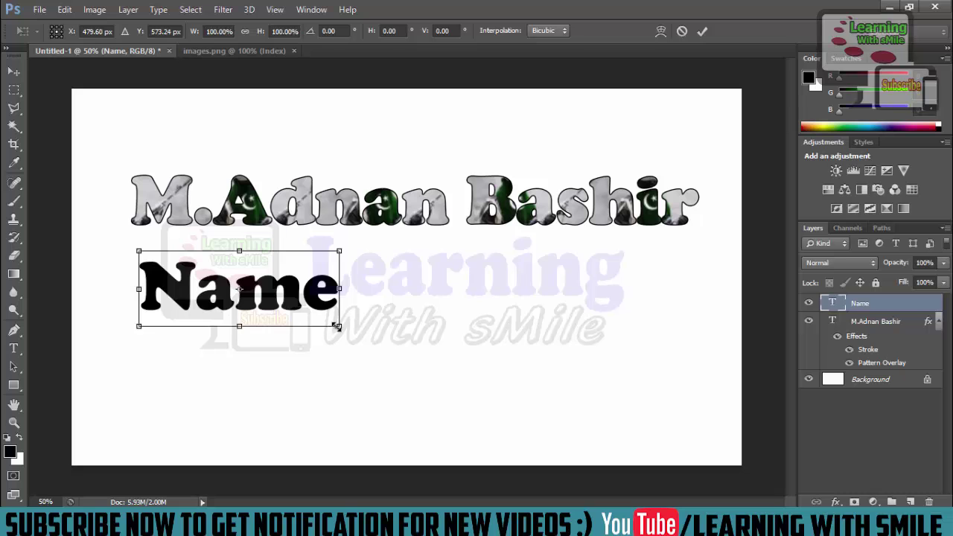
left_click_drag(337, 326, 693, 469)
key("Return")
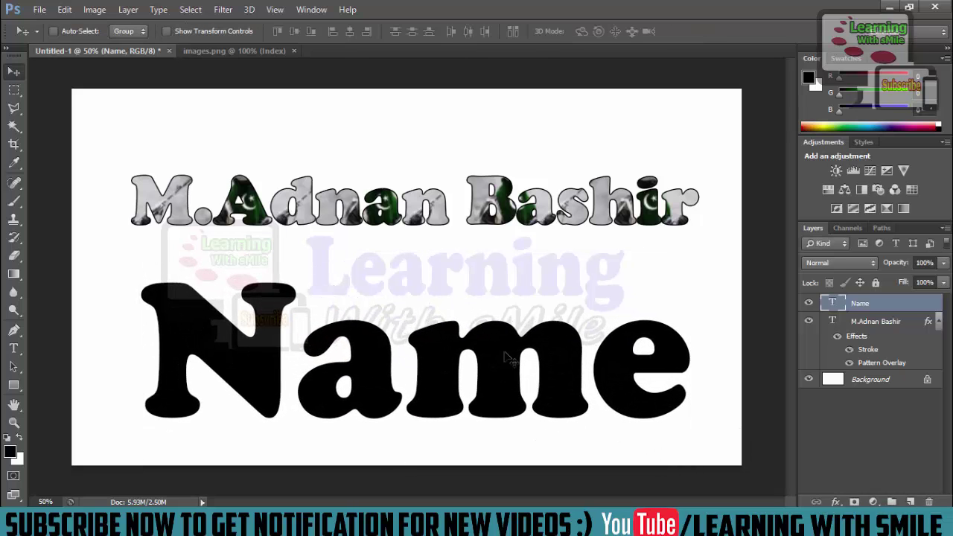
left_click_drag(490, 362, 480, 340)
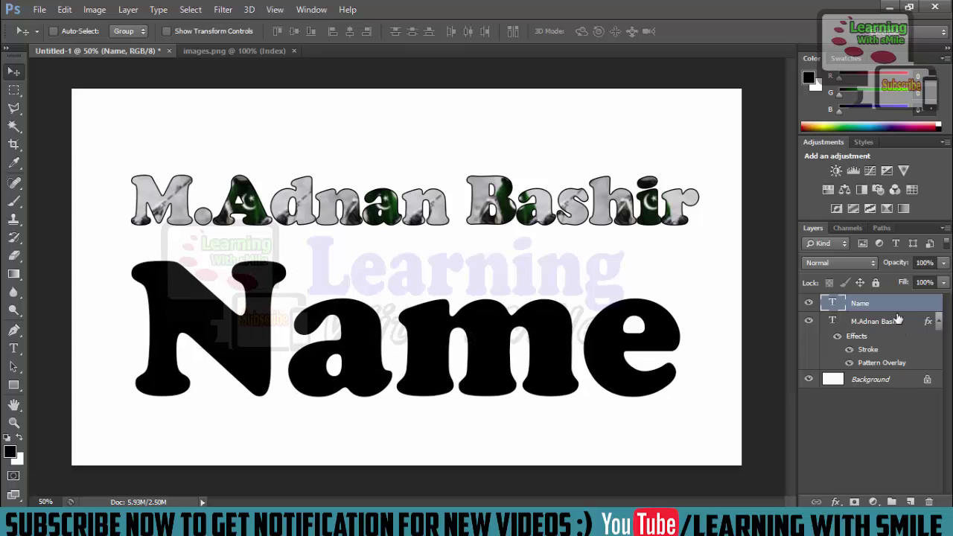
Define the Eid Mubarak calligraphy image as pattern 'images.png', then return to the design
left_click(245, 50)
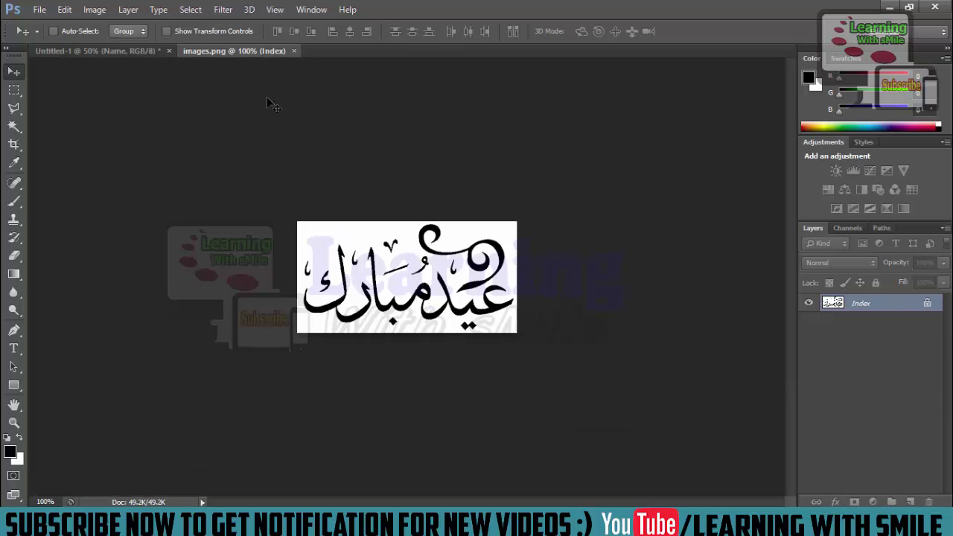
left_click(65, 9)
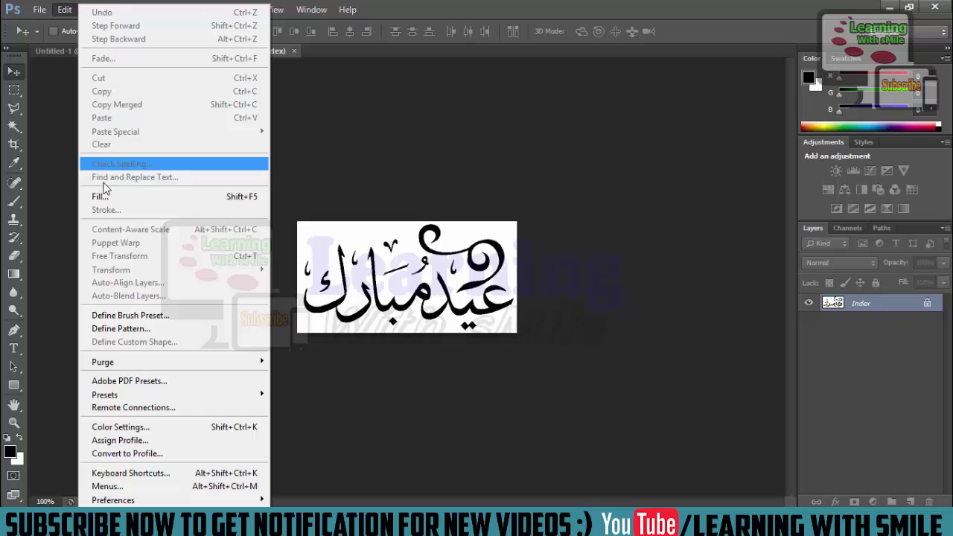
left_click(133, 328)
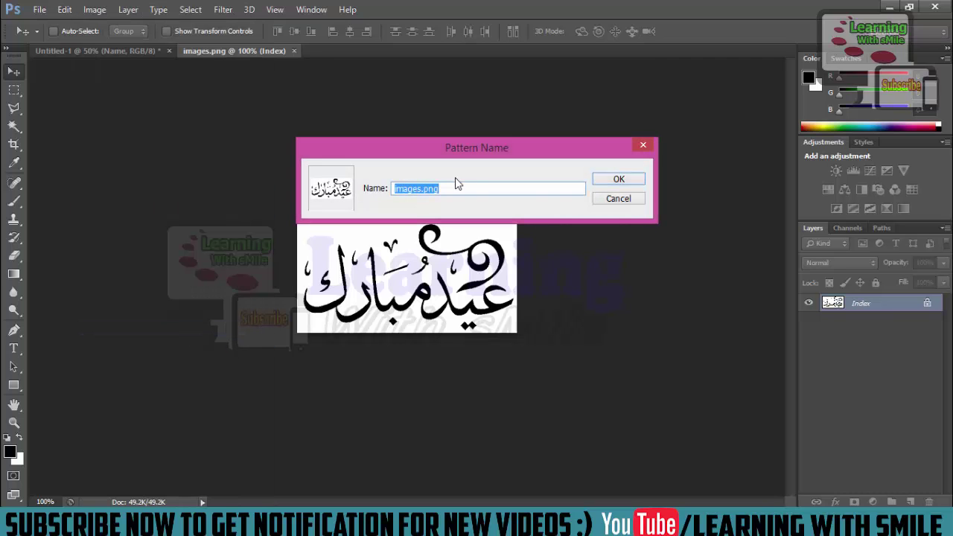
left_click(634, 184)
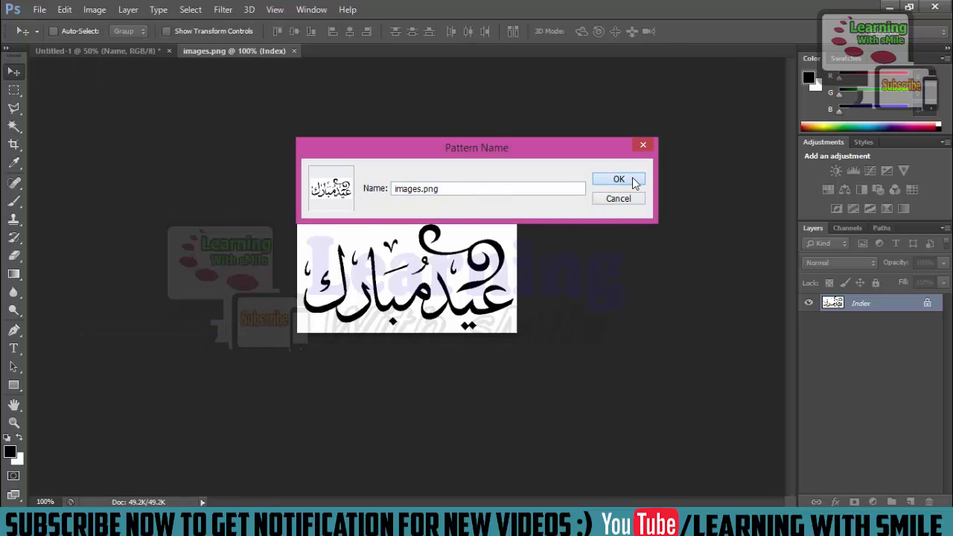
left_click(633, 183)
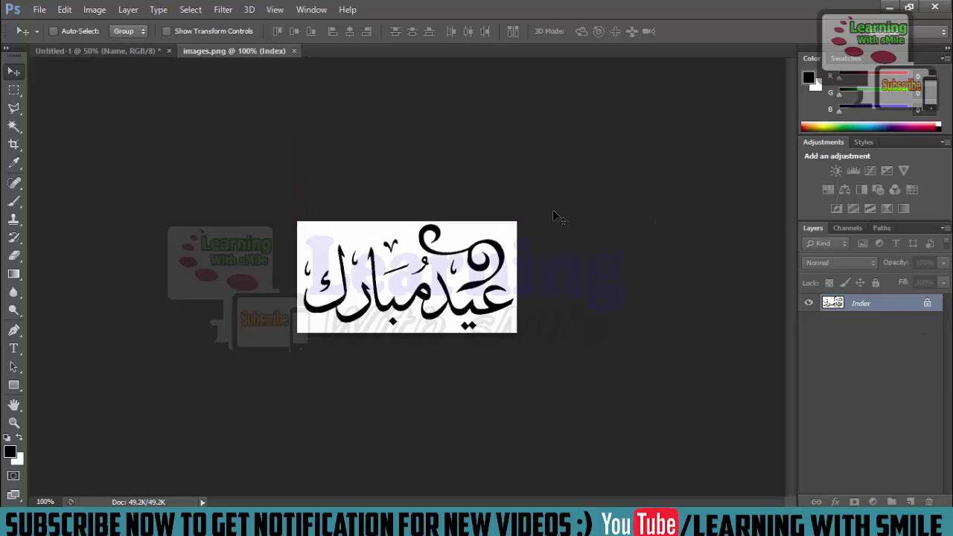
left_click(97, 50)
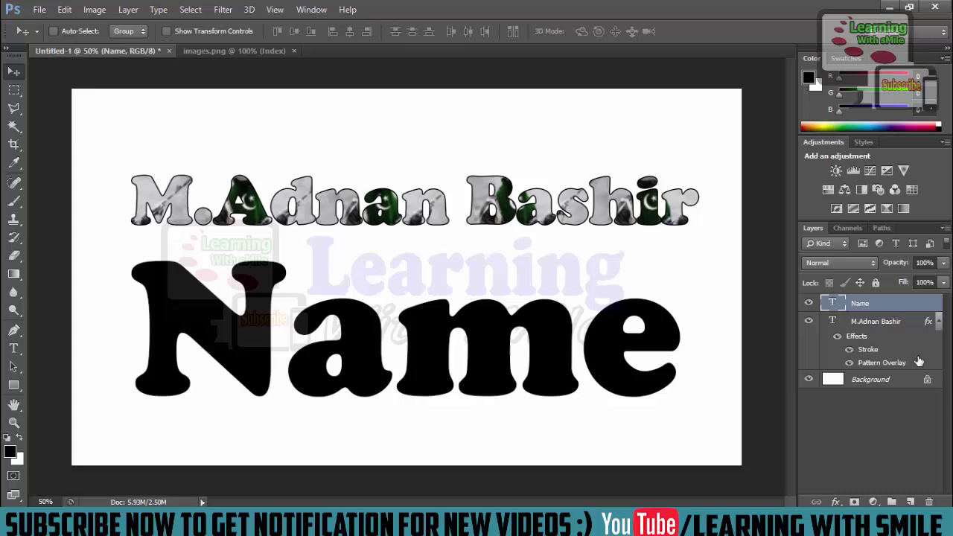
Give the Name layer a Pattern Overlay of the Eid Mubarak calligraphy pattern at enlarged scale
double_click(899, 307)
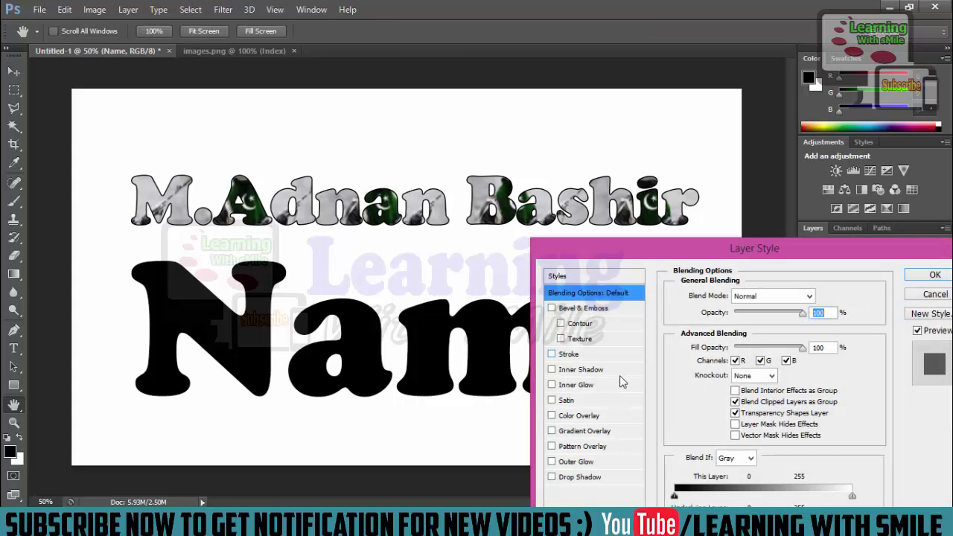
left_click(612, 446)
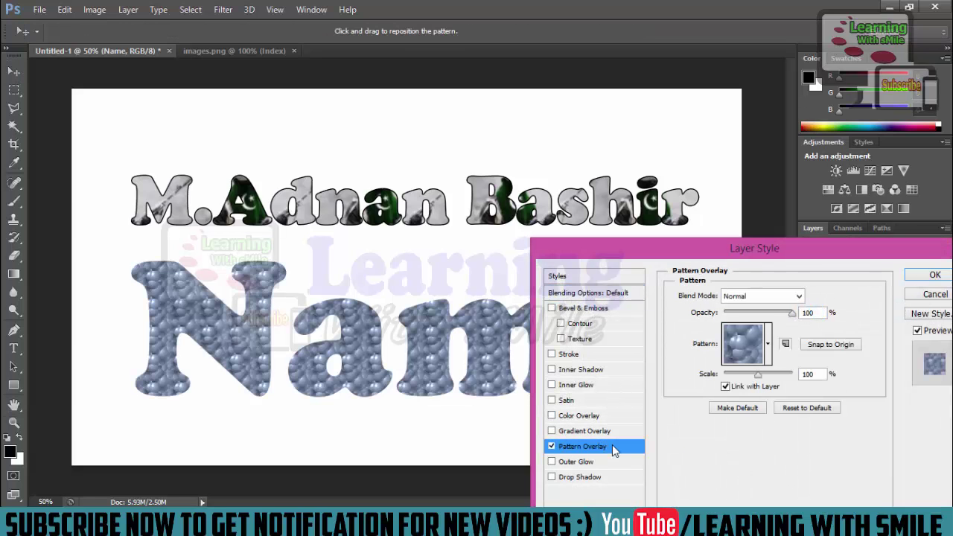
left_click(768, 346)
left_click(745, 411)
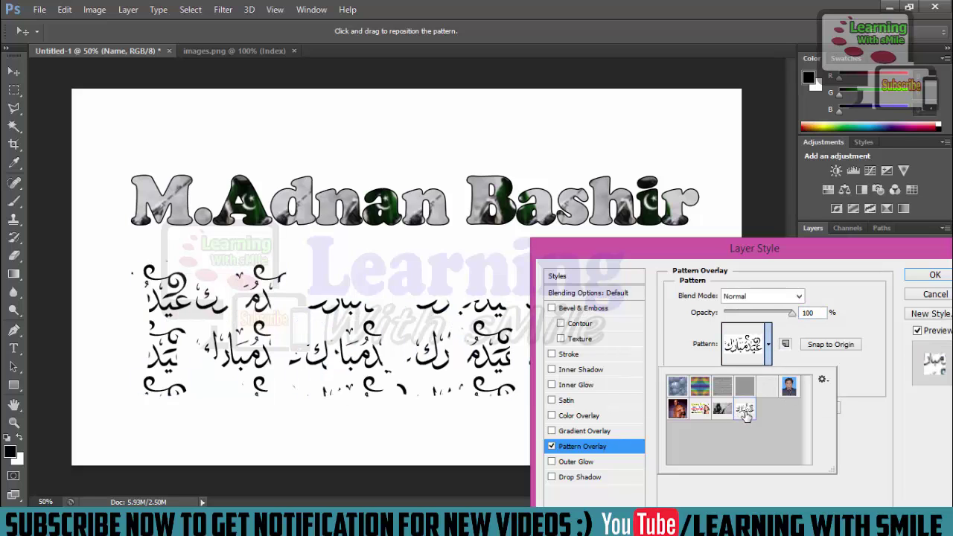
left_click(850, 414)
mouse_move(748, 375)
left_mouse_down()
mouse_move(732, 374)
mouse_move(793, 374)
mouse_move(763, 383)
left_mouse_up()
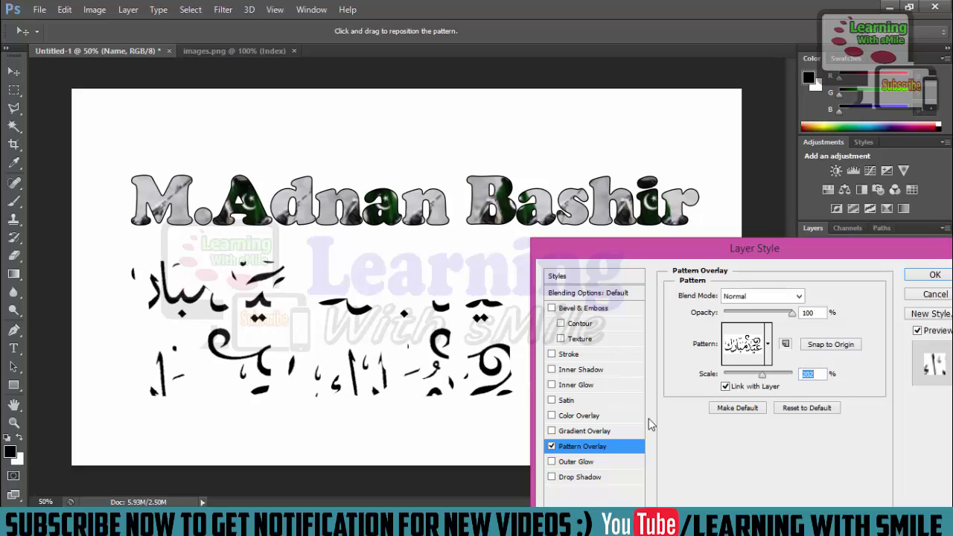
Add a 16 px black outside Stroke to the Name text and apply the style
left_click(586, 355)
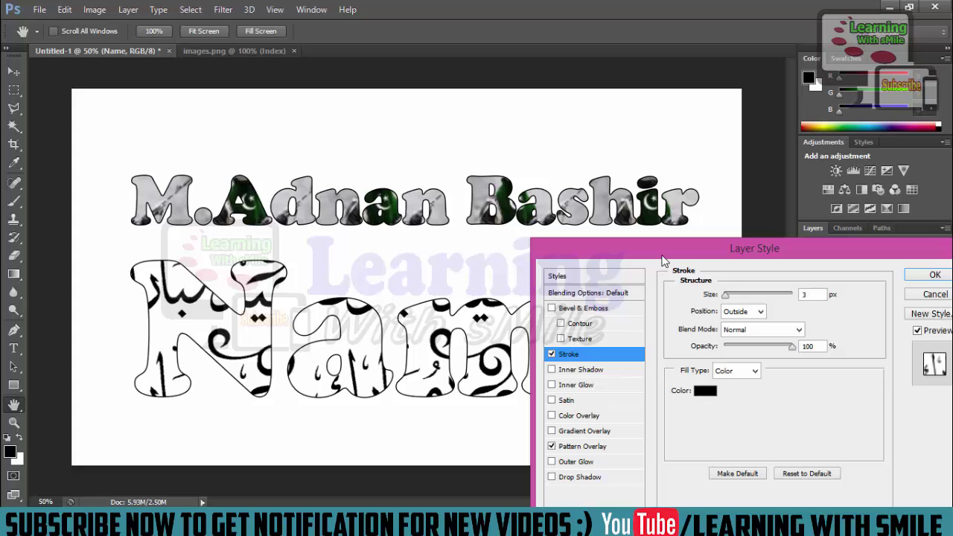
mouse_move(663, 249)
left_mouse_down()
mouse_move(757, 501)
mouse_move(605, 69)
left_mouse_up()
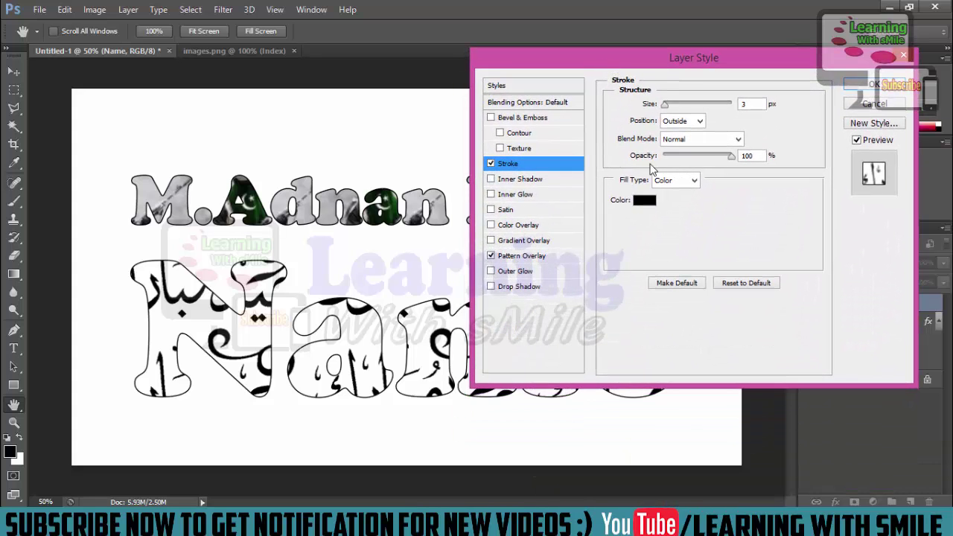
left_click_drag(665, 104, 737, 103)
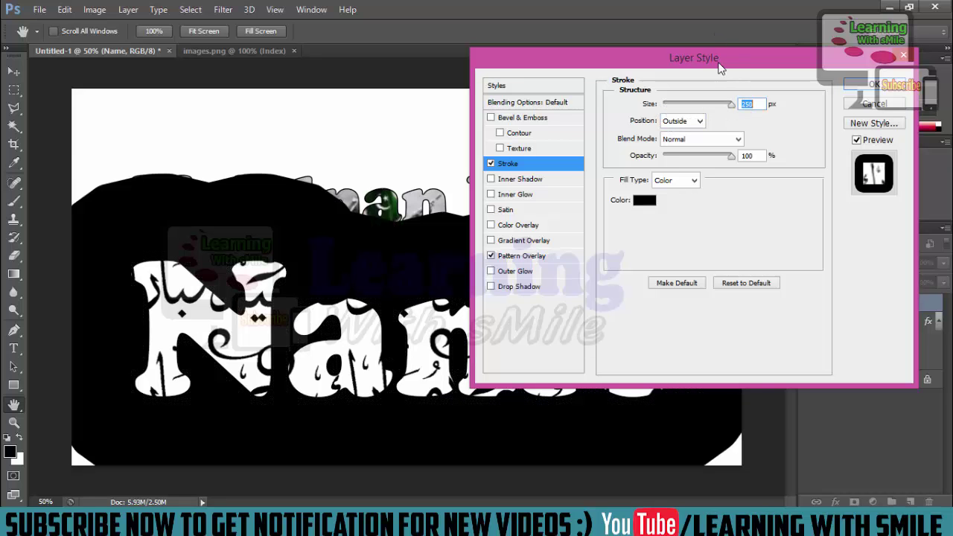
left_click_drag(697, 107, 670, 107)
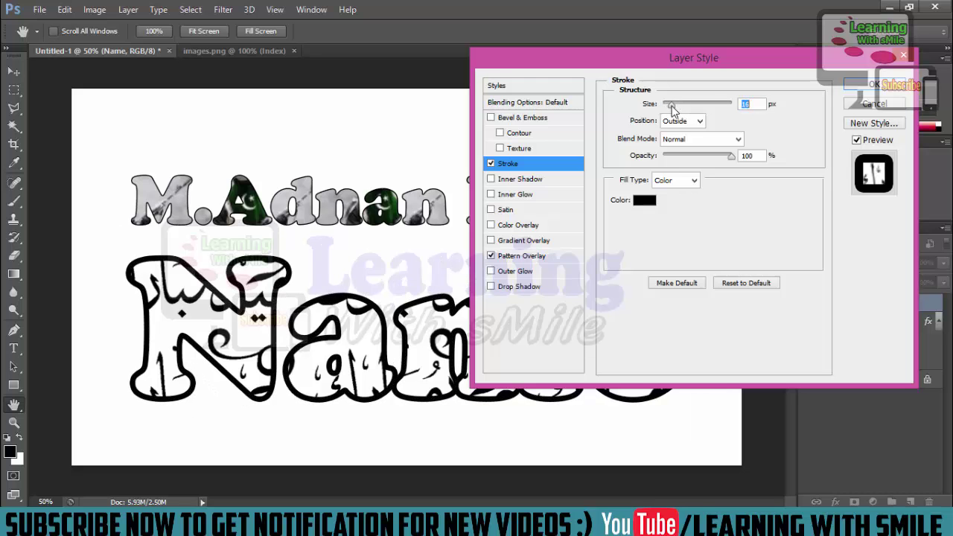
mouse_move(675, 57)
left_mouse_down()
mouse_move(722, 333)
mouse_move(665, 84)
left_mouse_up()
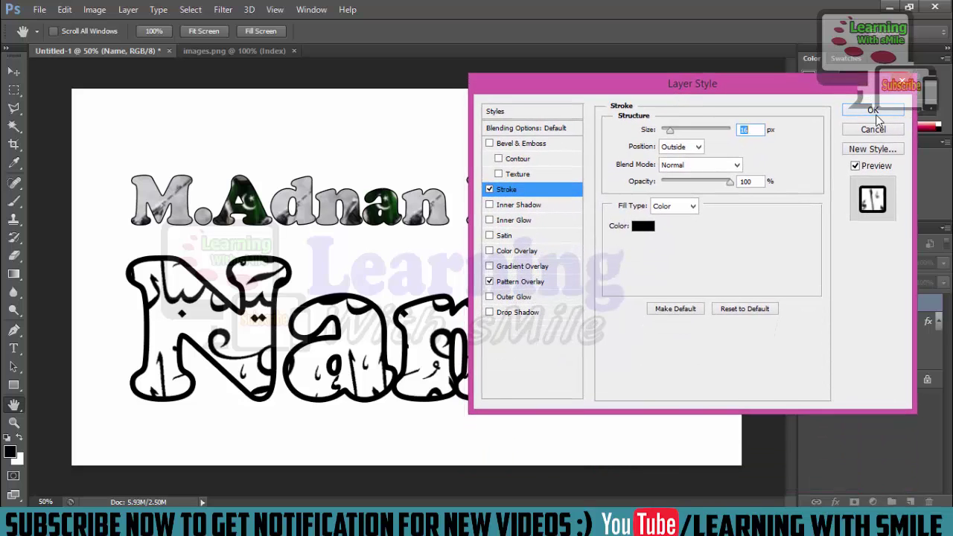
left_click(874, 112)
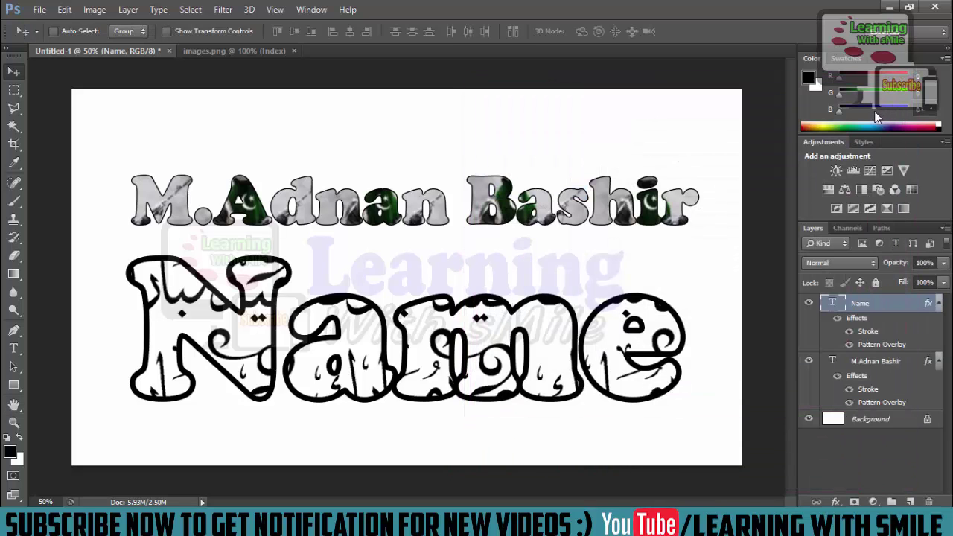